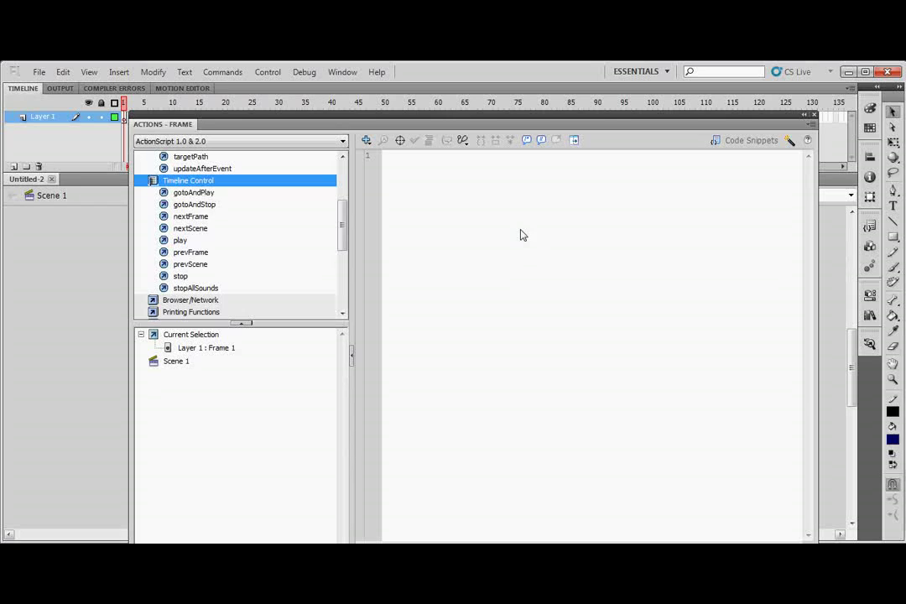
Float the Actions - Frame panel off the timeline, reposition it, and collapse it to an icon
left_click_drag(543, 124, 514, 252)
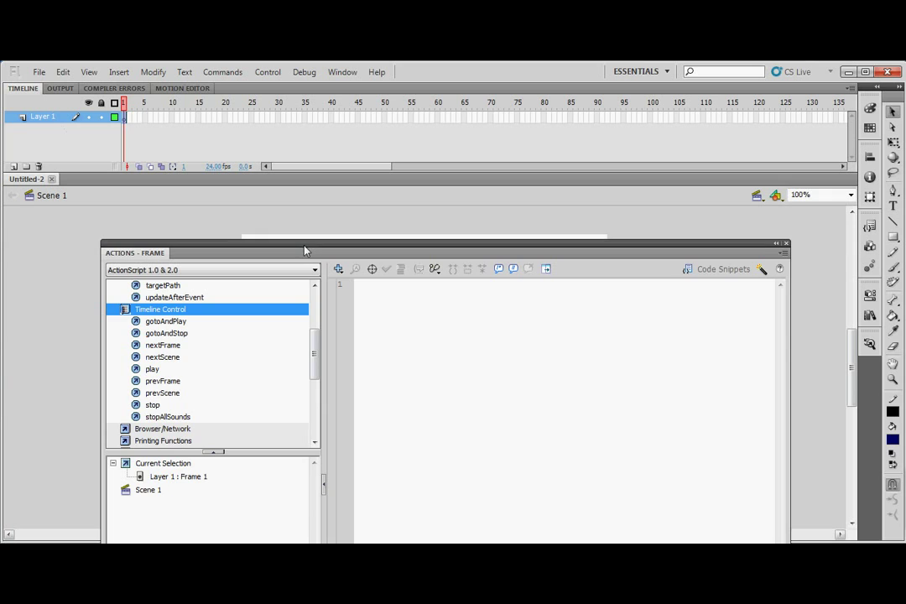
mouse_move(305, 249)
left_mouse_down()
mouse_move(306, 235)
mouse_move(287, 240)
left_mouse_up()
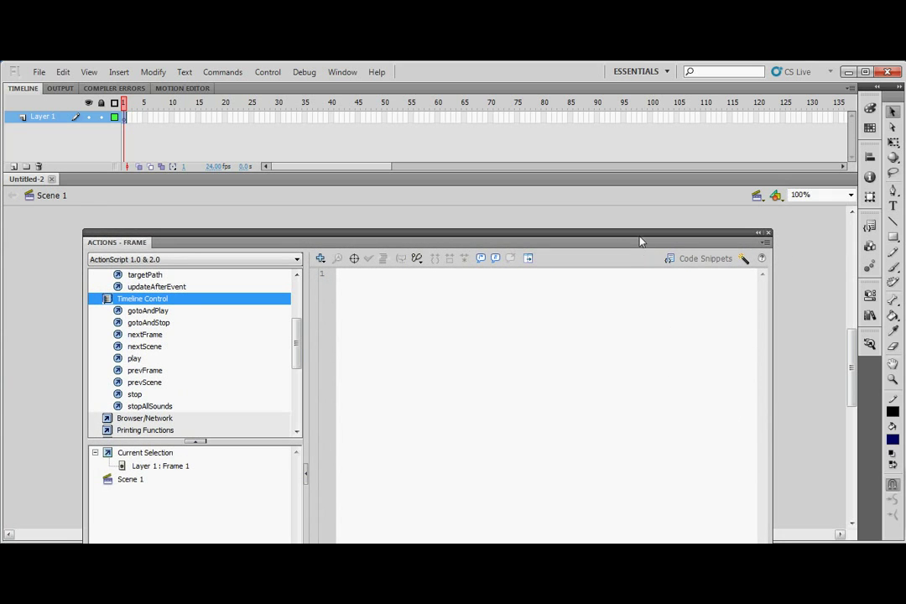
left_click_drag(642, 243, 646, 172)
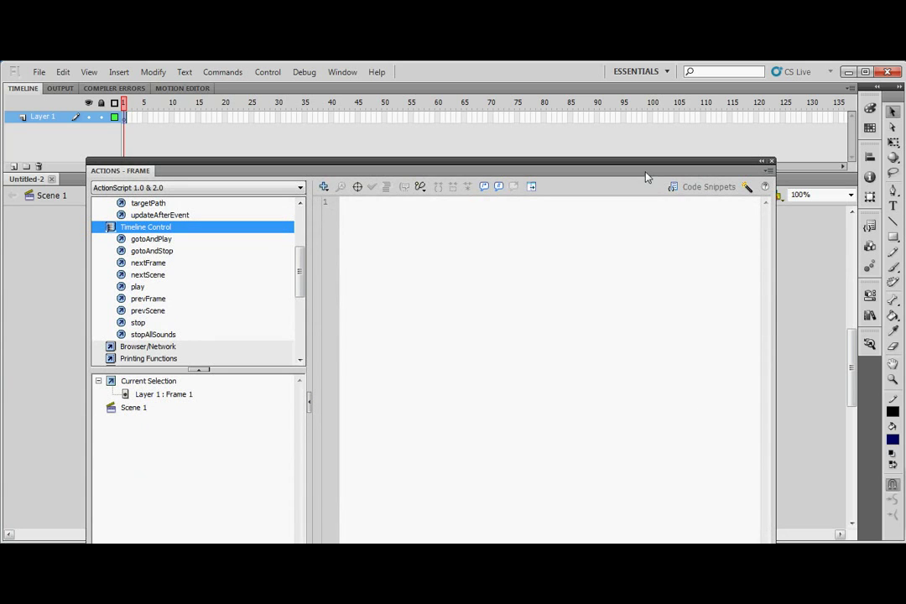
left_click_drag(300, 273, 301, 236)
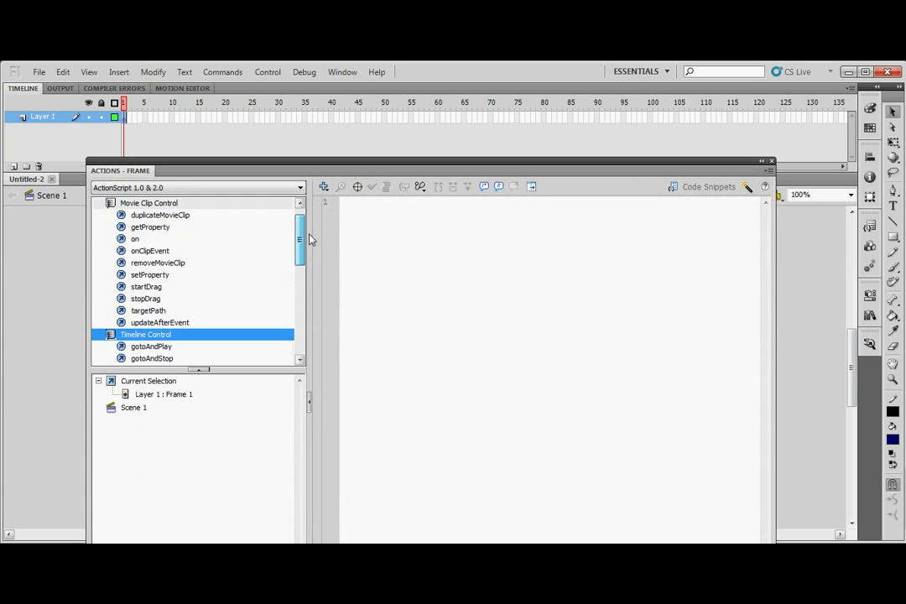
left_click(763, 164)
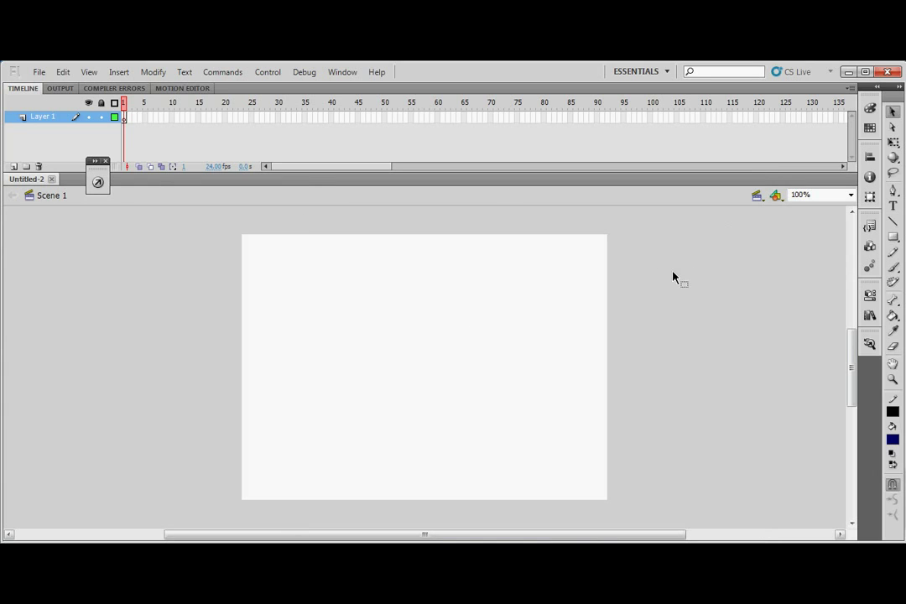
Open the Buttons common library and preview the oval button shadow asset
key("r")
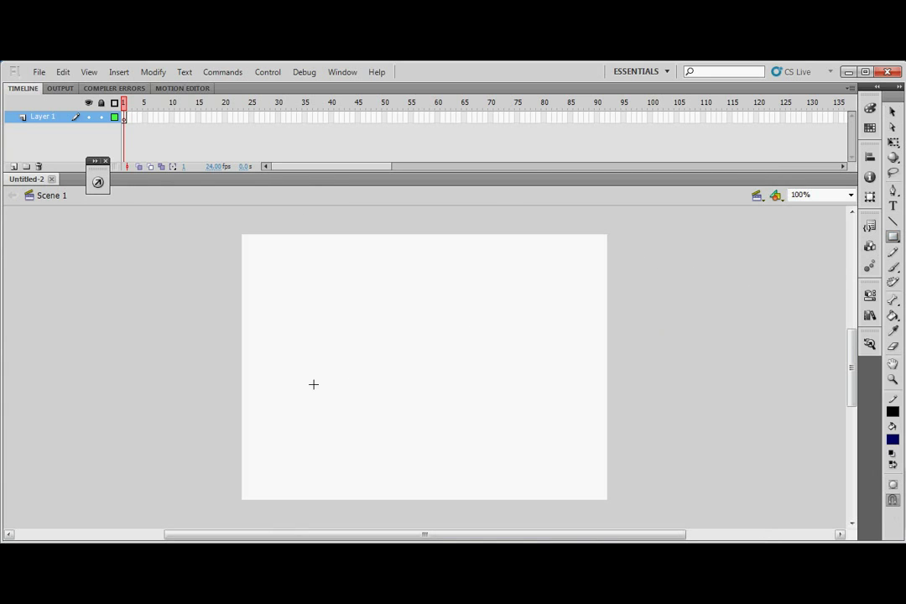
left_click(341, 72)
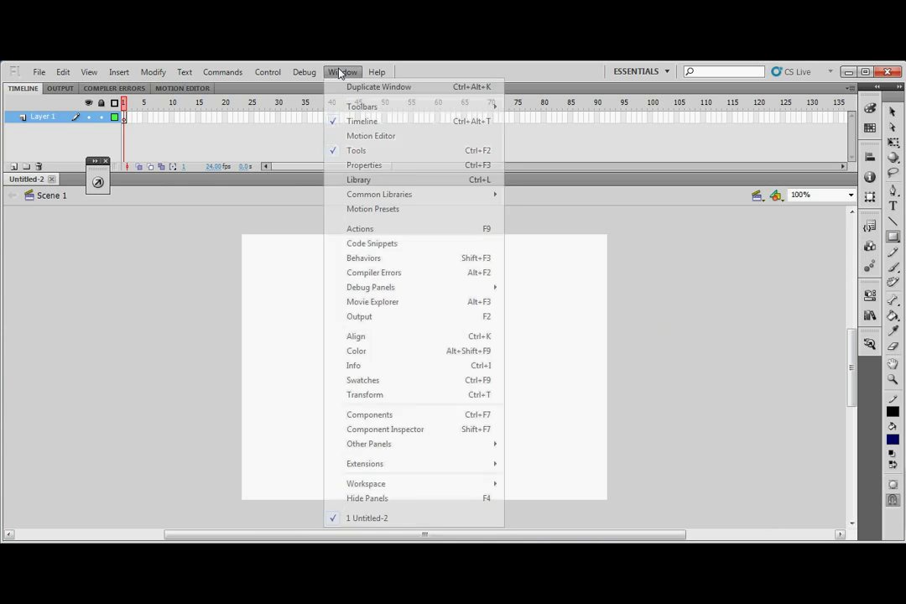
mouse_move(379, 194)
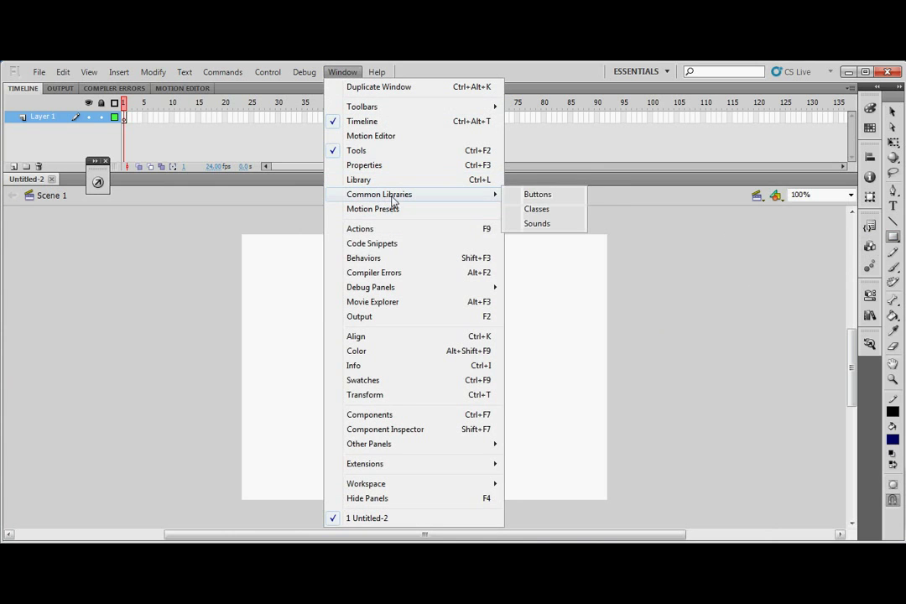
left_click(538, 194)
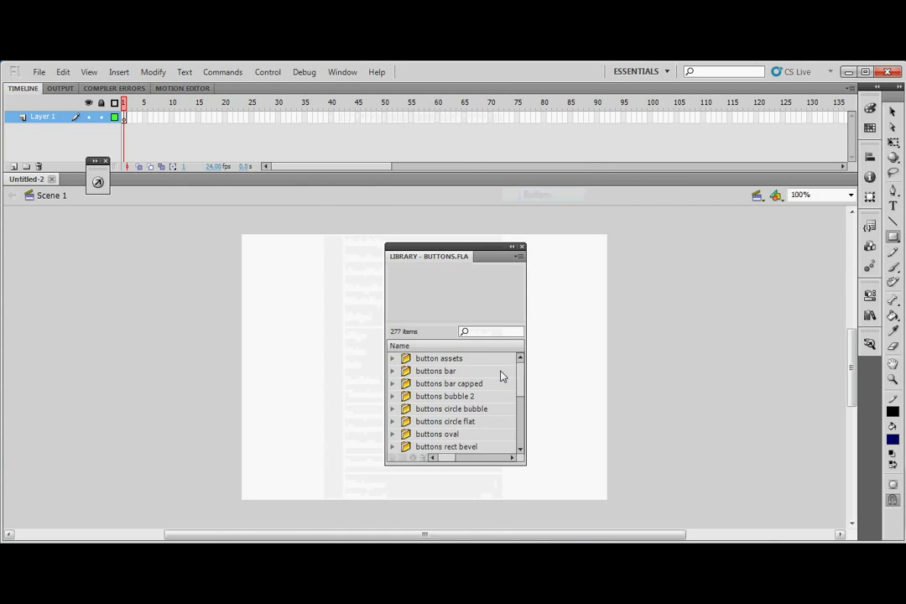
double_click(439, 360)
left_click(448, 372)
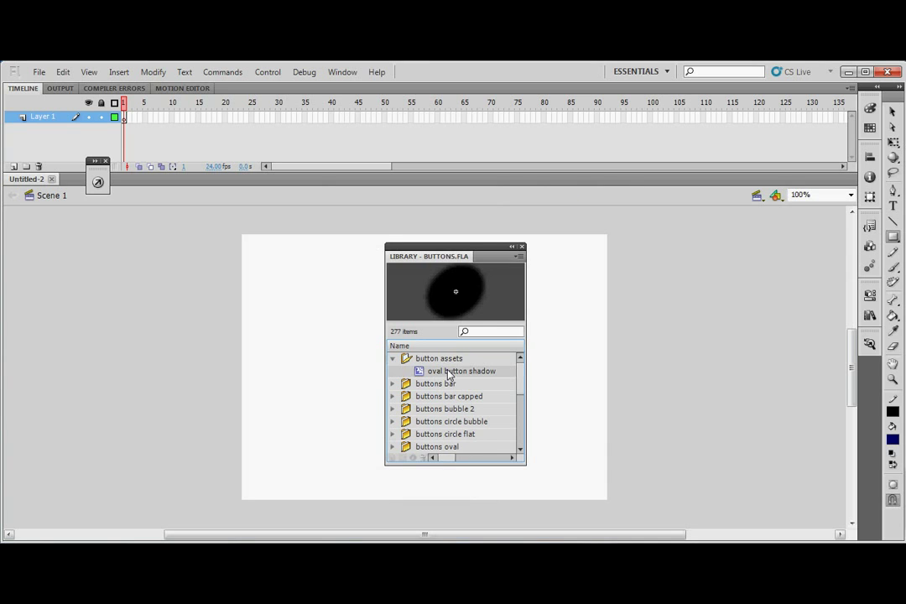
Preview the tube flat blue and copper, tube double gold, and tube blue and grey buttons
scroll(440, 365, "down", 3)
scroll(440, 370, "down", 1)
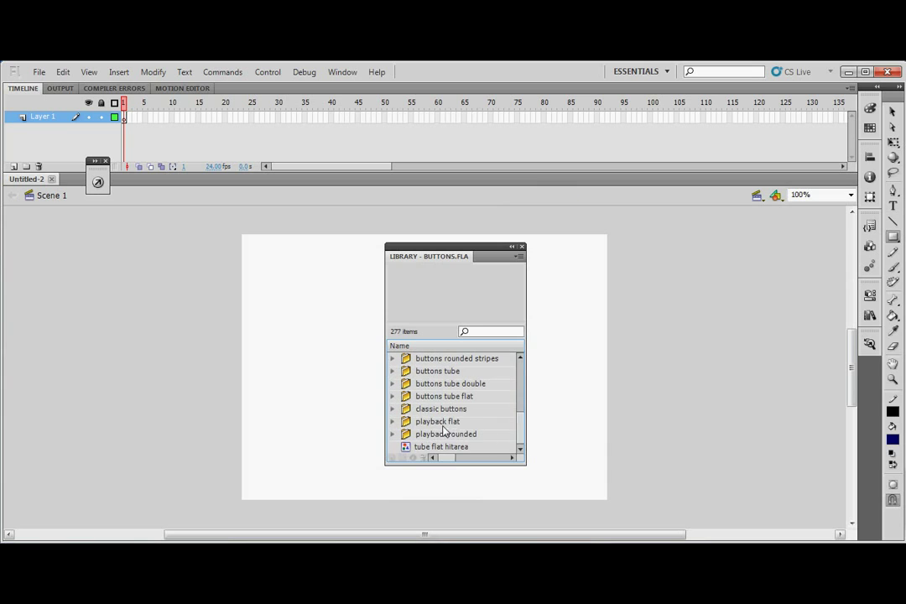
left_click(392, 396)
left_click(443, 409)
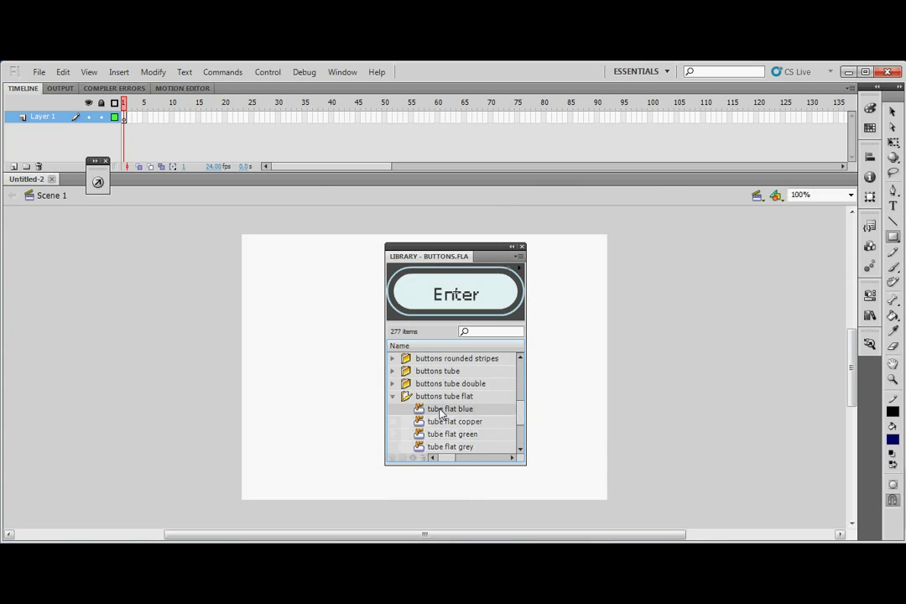
left_click(445, 422)
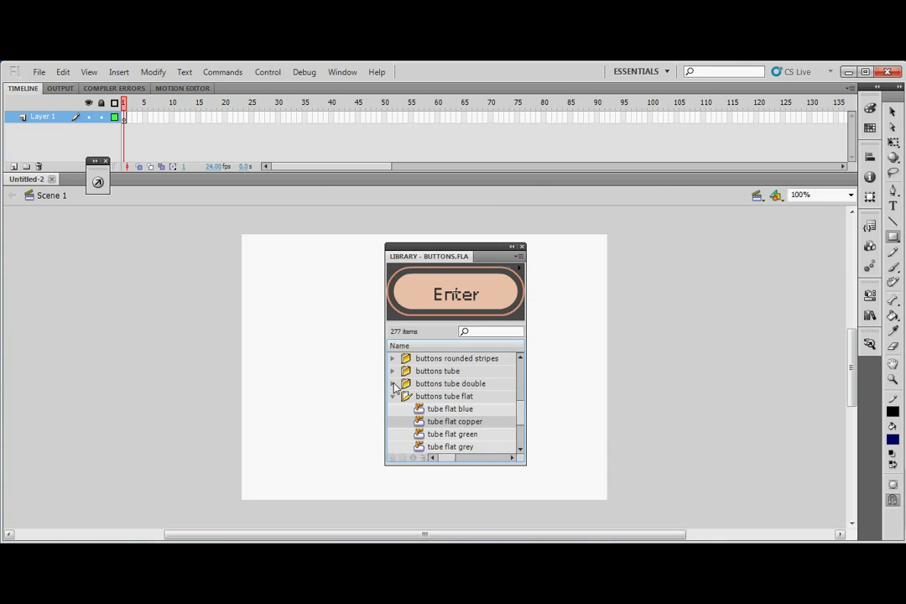
left_click(392, 383)
left_click(429, 397)
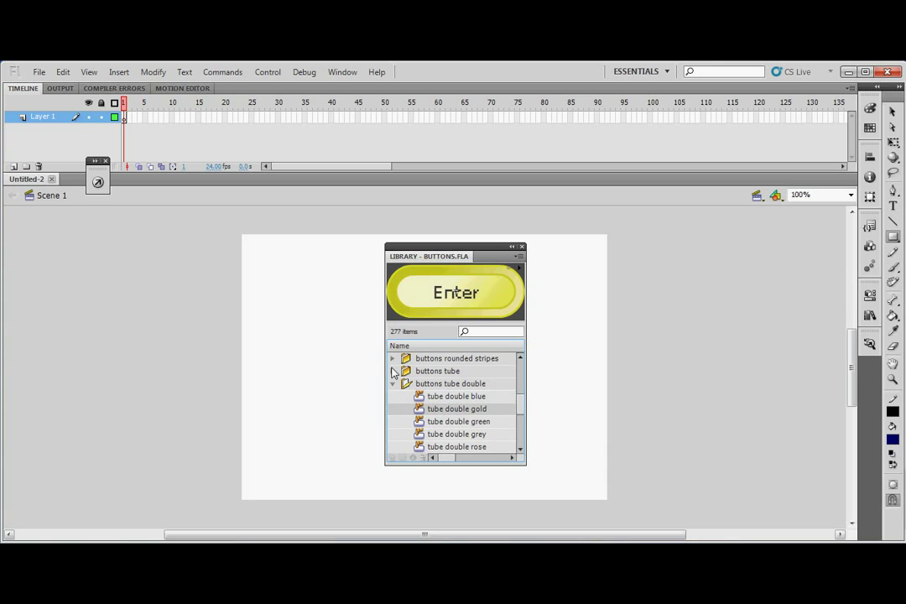
left_click(392, 371)
left_click(432, 384)
left_click(440, 409)
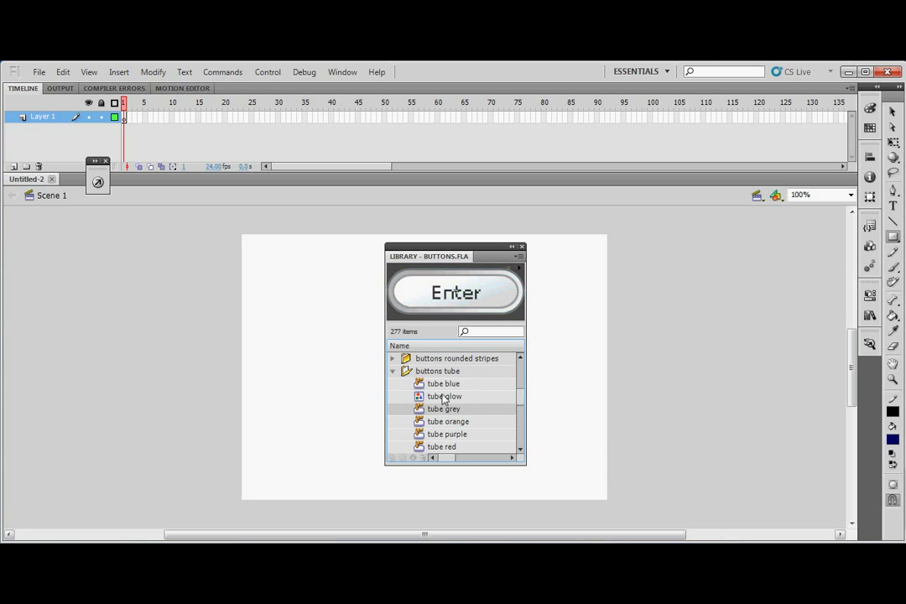
Preview the rounded stripes, rounded double and rounded buttons, ending on rounded blue 2
left_click(392, 358)
left_click(439, 372)
left_click(455, 409)
scroll(456, 409, "up", 1)
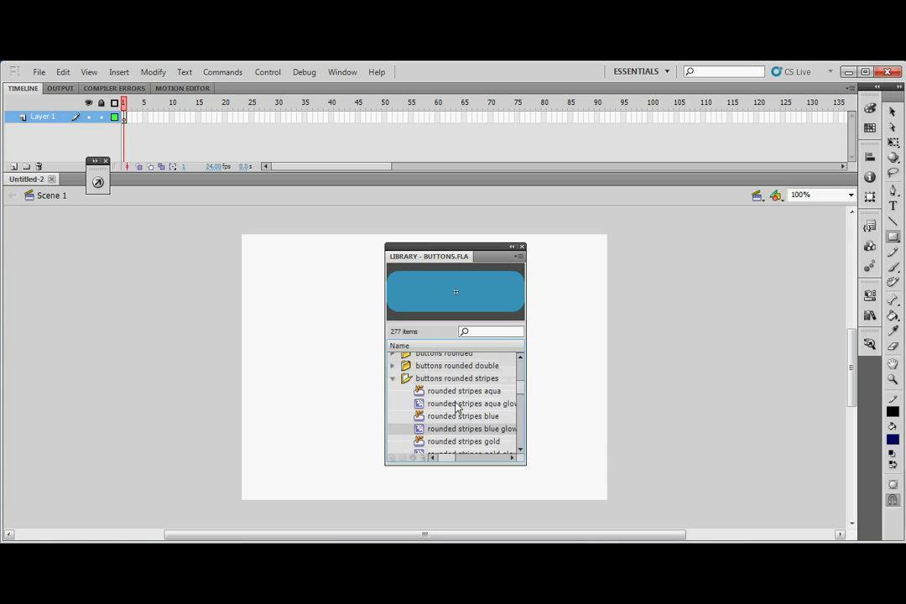
left_click(403, 367)
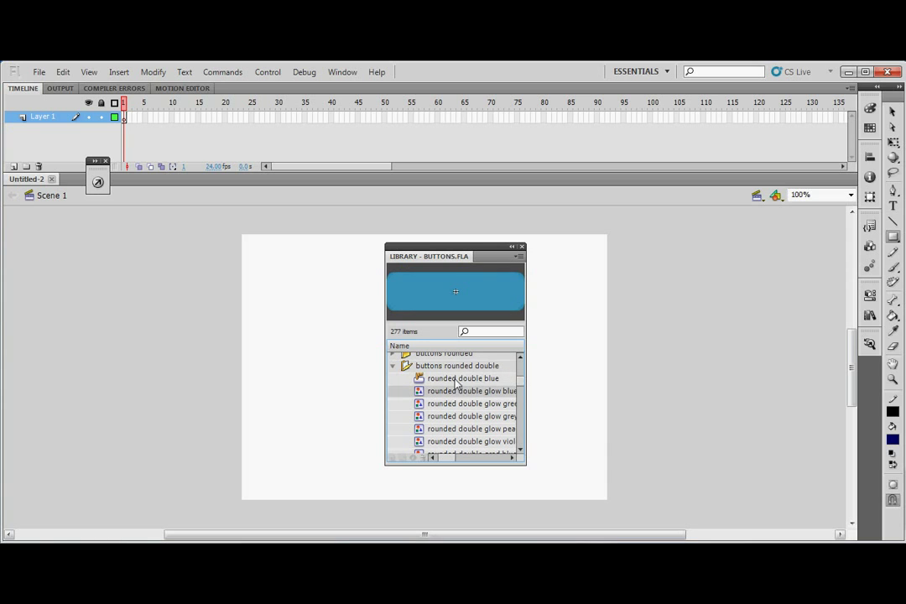
left_click(461, 379)
scroll(406, 388, "up", 1)
left_click(392, 373)
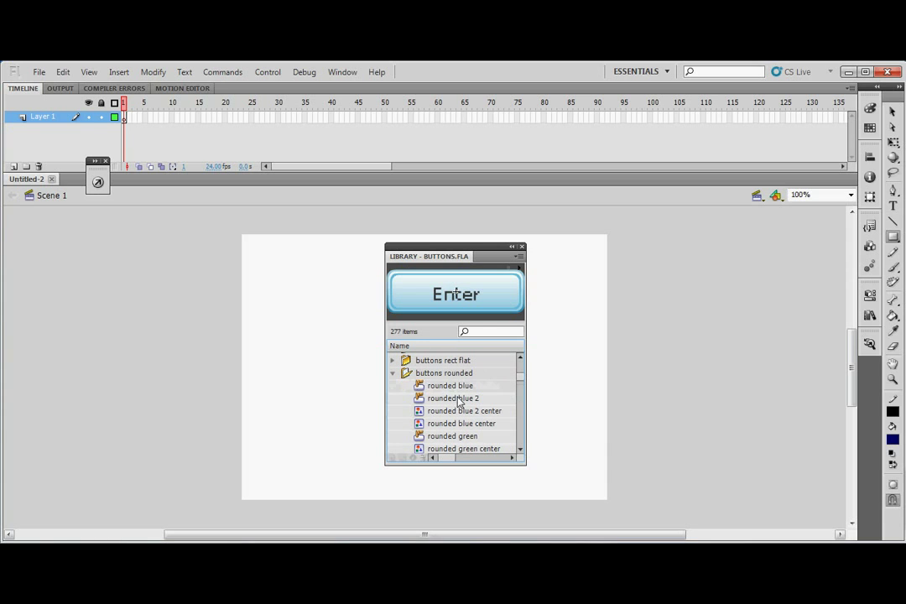
left_click(451, 388)
left_click(449, 399)
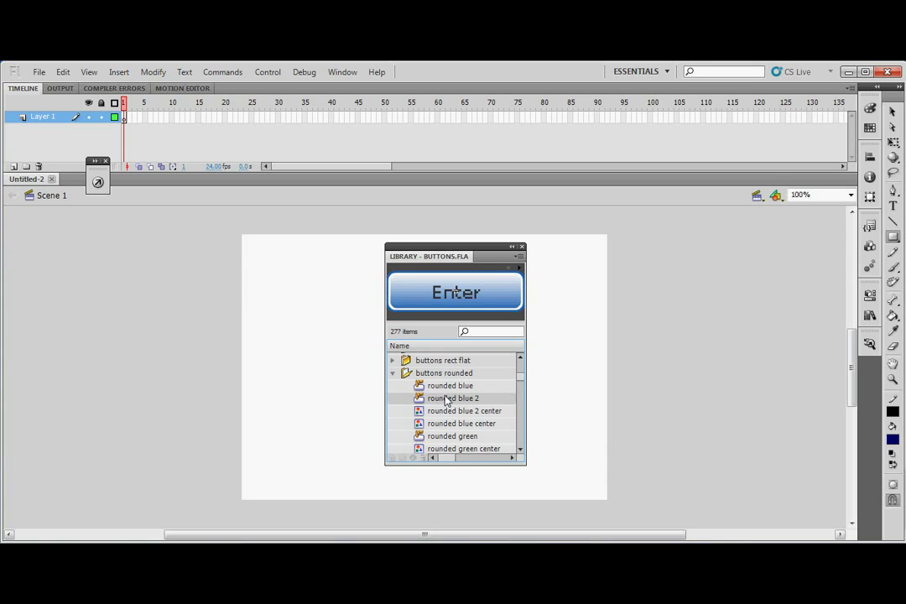
Drag a rounded blue 2 button onto the stage and dock the Buttons library with the panels
left_click_drag(445, 400, 343, 404)
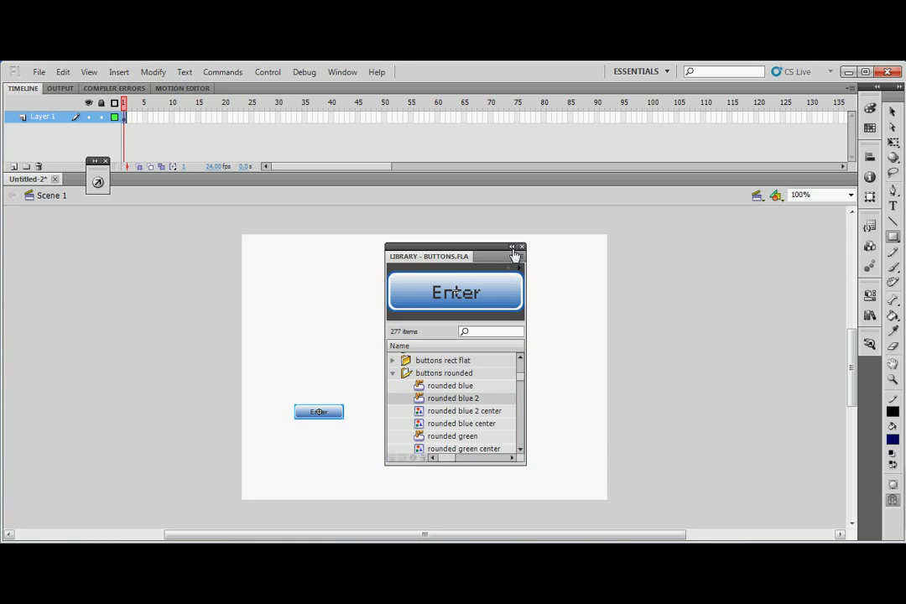
left_click(512, 246)
mouse_move(472, 249)
left_mouse_down()
mouse_move(867, 361)
mouse_move(862, 372)
left_mouse_up()
left_click(892, 113)
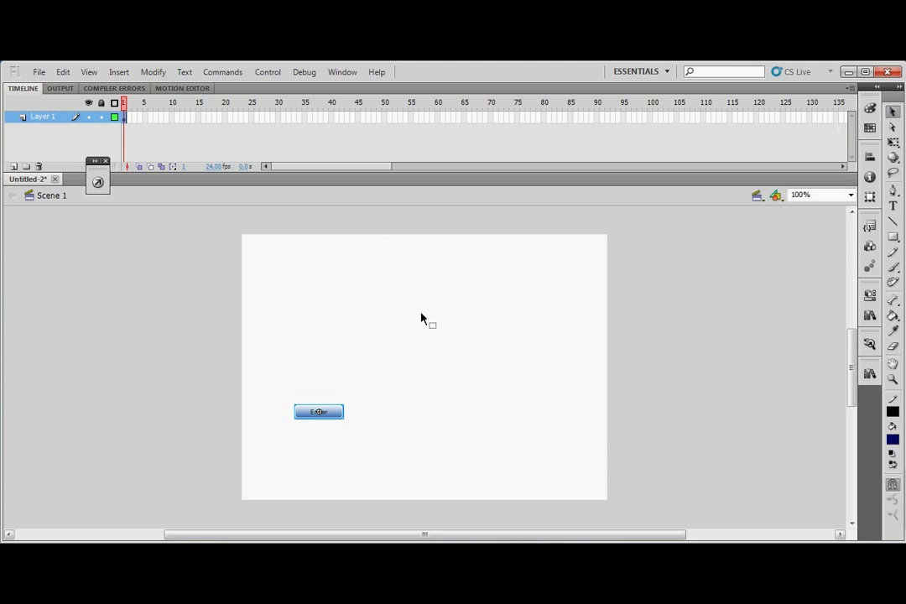
Scale the Enter button up and move it lower and to the right
left_click(340, 417)
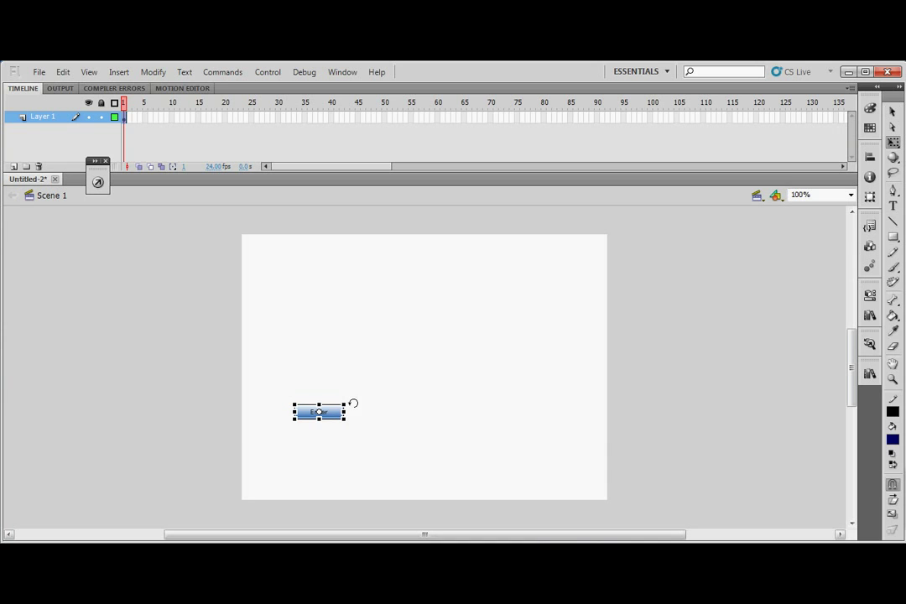
mouse_move(345, 406)
left_mouse_down()
mouse_move(413, 381)
mouse_move(398, 386)
left_mouse_up()
mouse_move(364, 417)
left_mouse_down()
mouse_move(450, 429)
mouse_move(464, 420)
left_mouse_up()
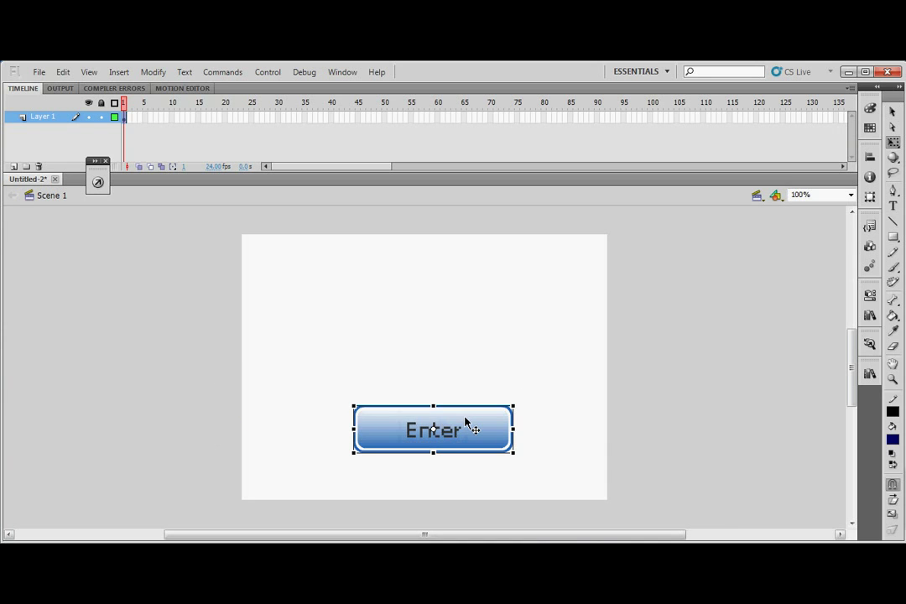
Test the movie, press the Enter button twice to see its pressed look, then close the player
key("ctrl+Return")
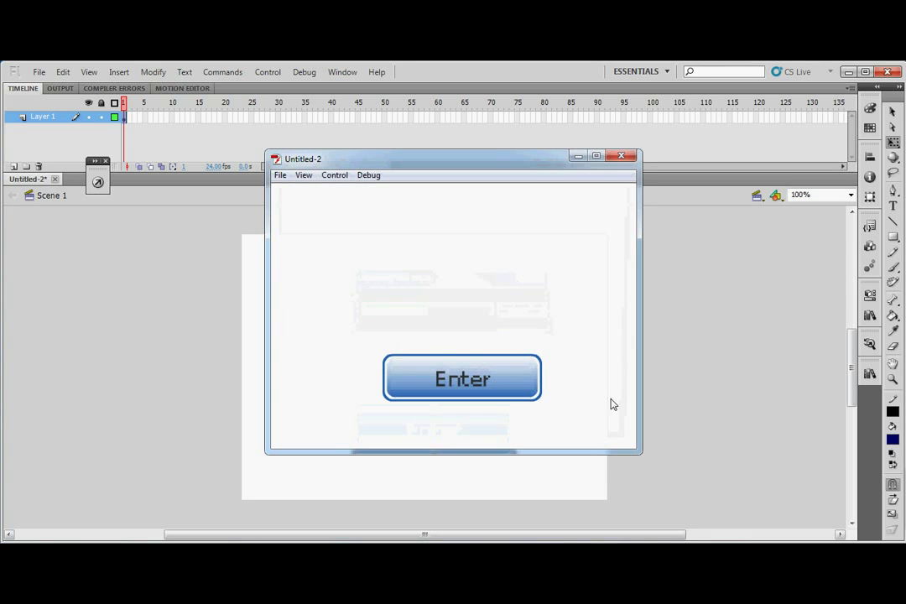
left_click(445, 386)
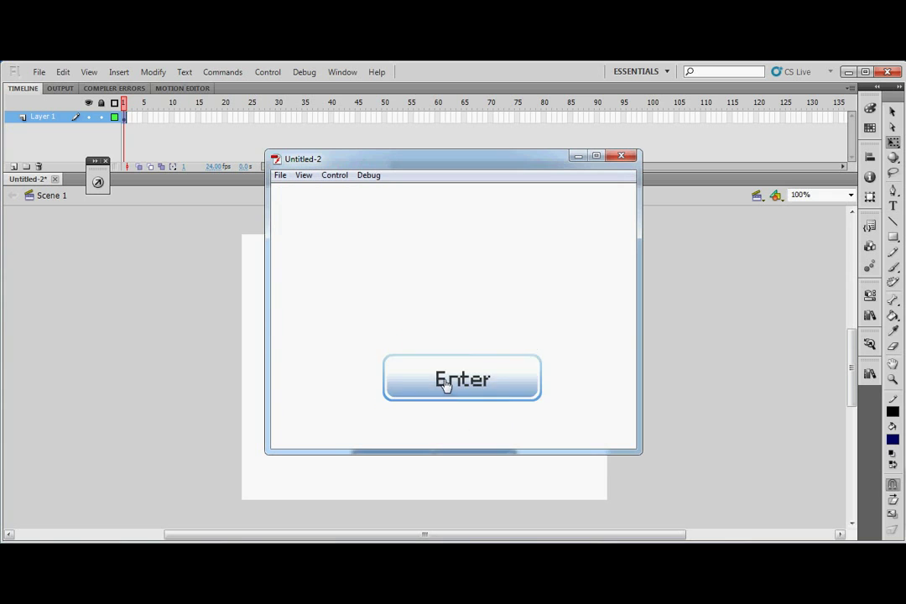
left_click(437, 391)
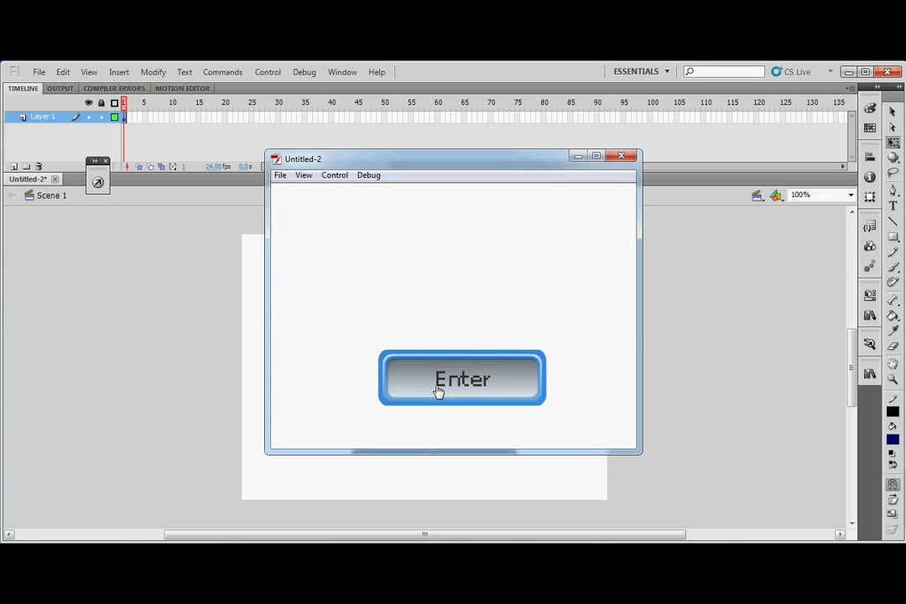
left_click(621, 157)
Reselect the Enter button on the stage and open its symbol for editing
left_click(543, 430)
left_click(464, 430)
key("ctrl+e")
Scrub the Enter button's timeline across Up, Over, Down and Hit, then go back to Scene 1
left_click_drag(133, 109, 205, 109)
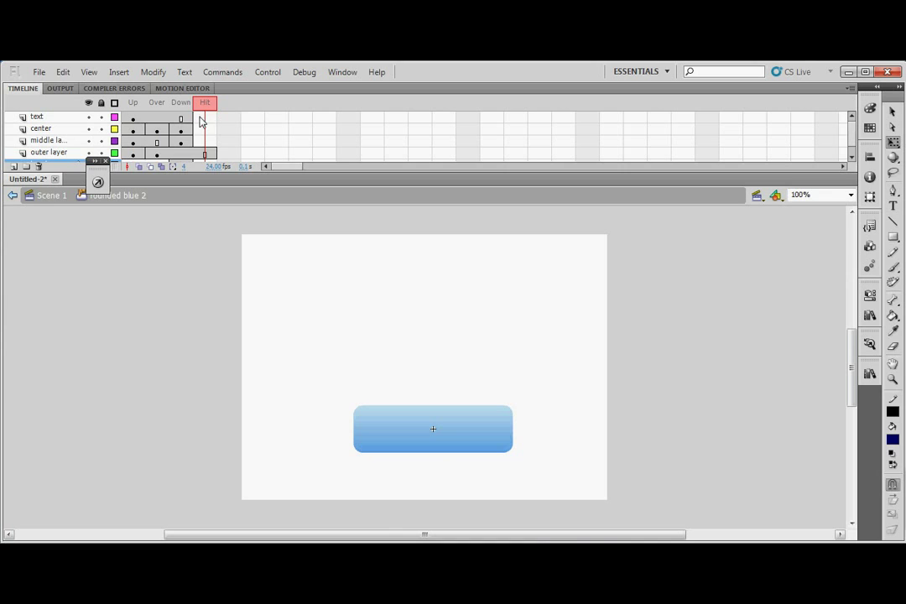
left_click(52, 196)
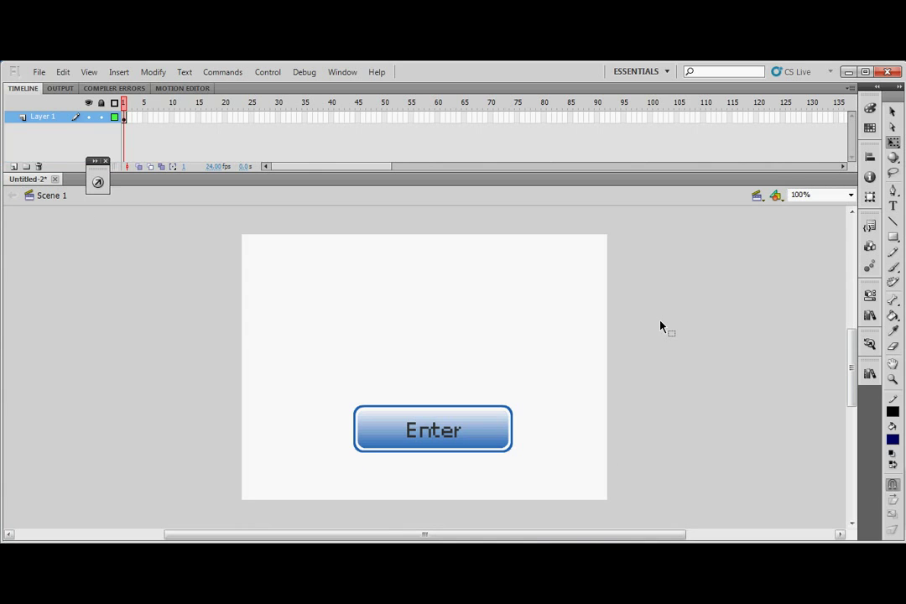
Draw a navy oval above the Enter button and select it, outline included
left_click(893, 237)
left_click(793, 252)
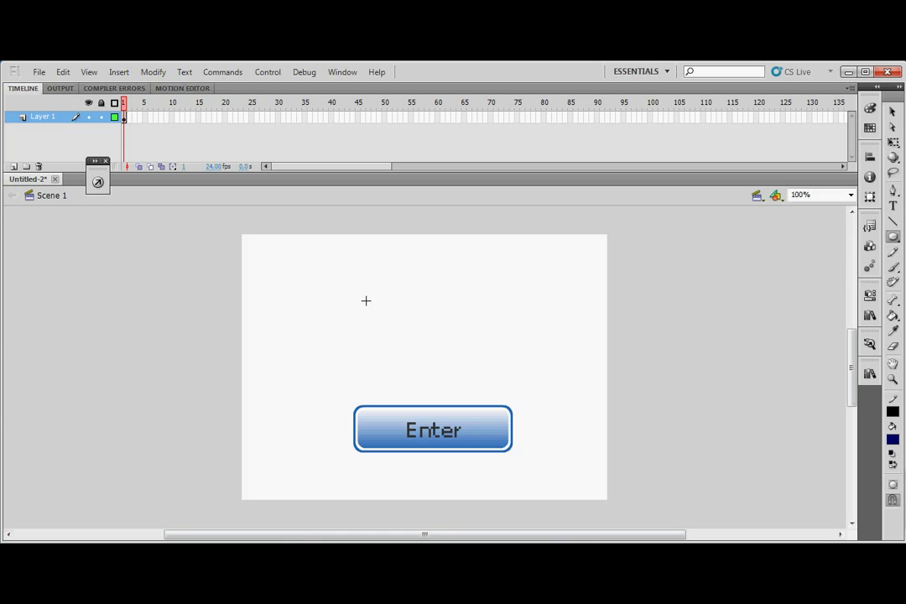
mouse_move(386, 291)
left_mouse_down()
mouse_move(474, 342)
mouse_move(476, 334)
mouse_move(257, 242)
left_mouse_up()
key("v")
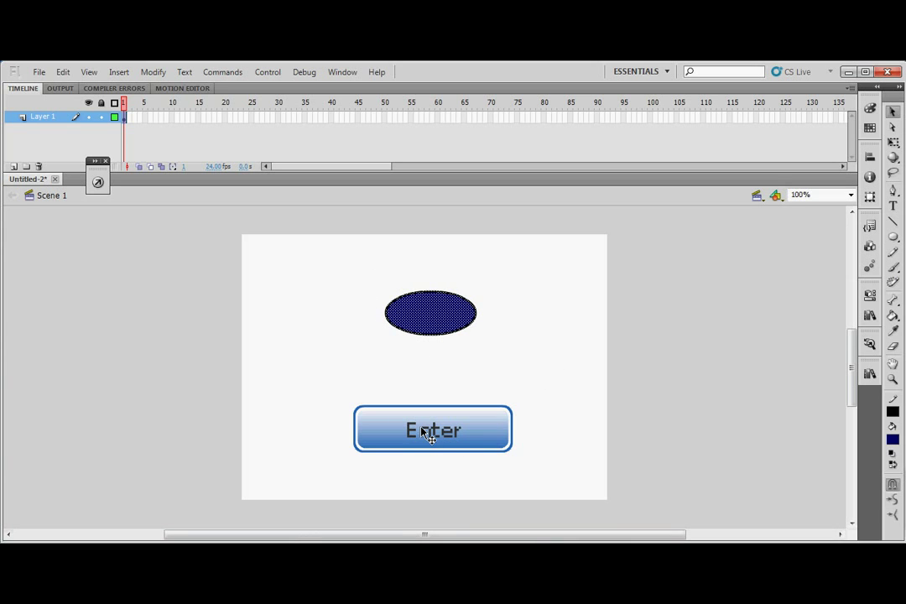
left_click(530, 340)
left_click_drag(311, 280, 542, 344)
left_click(512, 328)
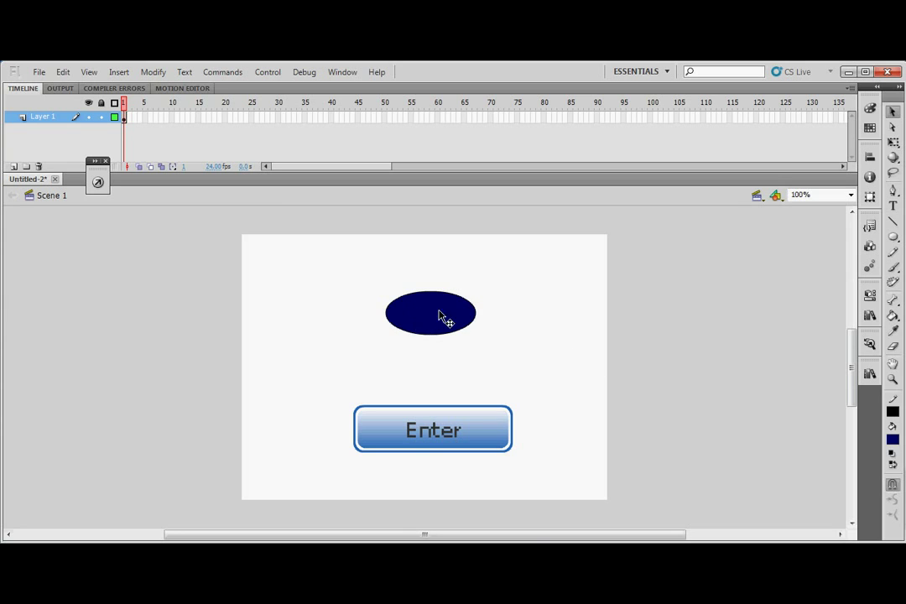
left_click_drag(348, 265, 621, 392)
Convert the selected oval to a Button symbol named 't' and enter its editing mode
right_click(449, 320)
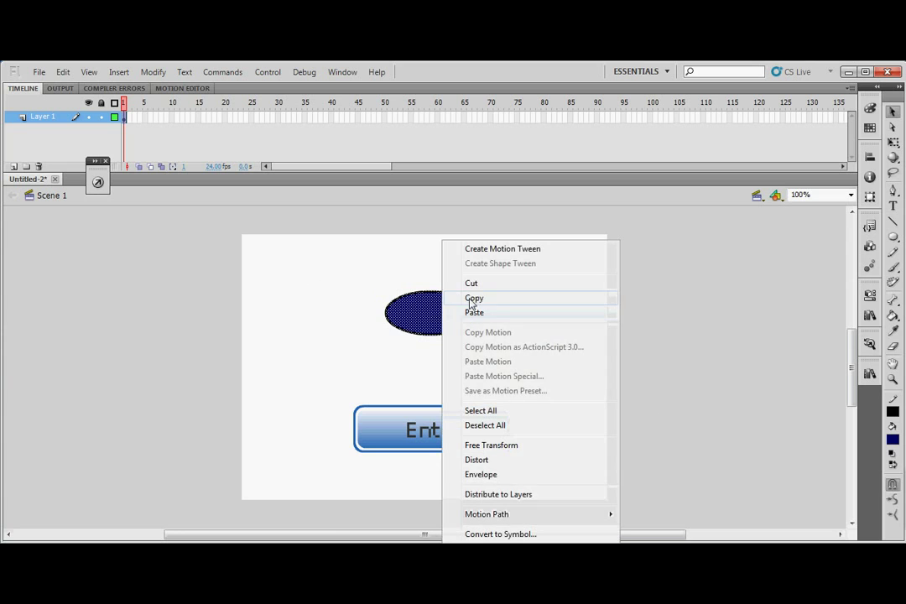
left_click(495, 535)
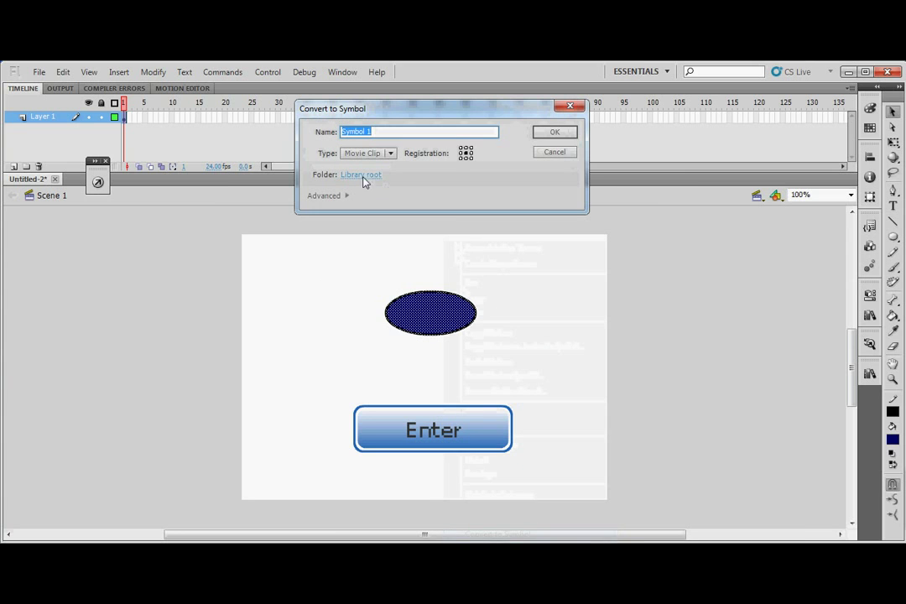
left_click(391, 153)
left_click(385, 184)
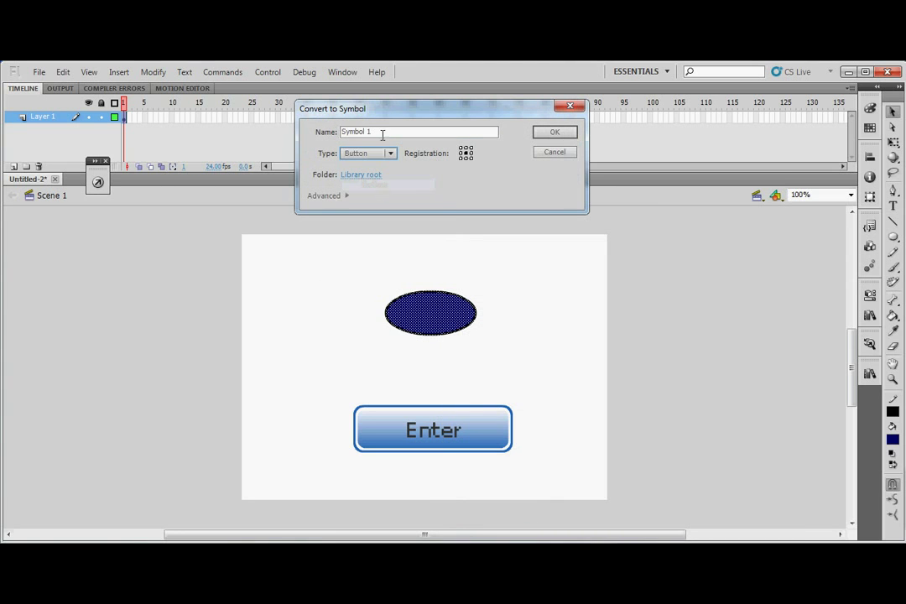
left_click_drag(377, 135, 339, 136)
type("t")
left_click(552, 133)
left_click(369, 298)
double_click(435, 316)
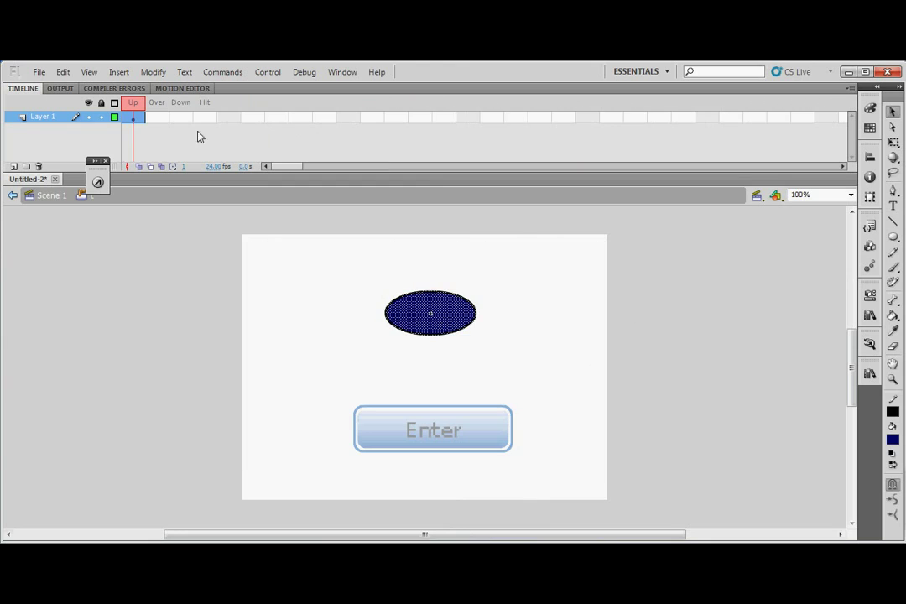
Add F6 keyframes across the Over, Down and Hit frames so each copies the Up-state navy oval
left_click(157, 118)
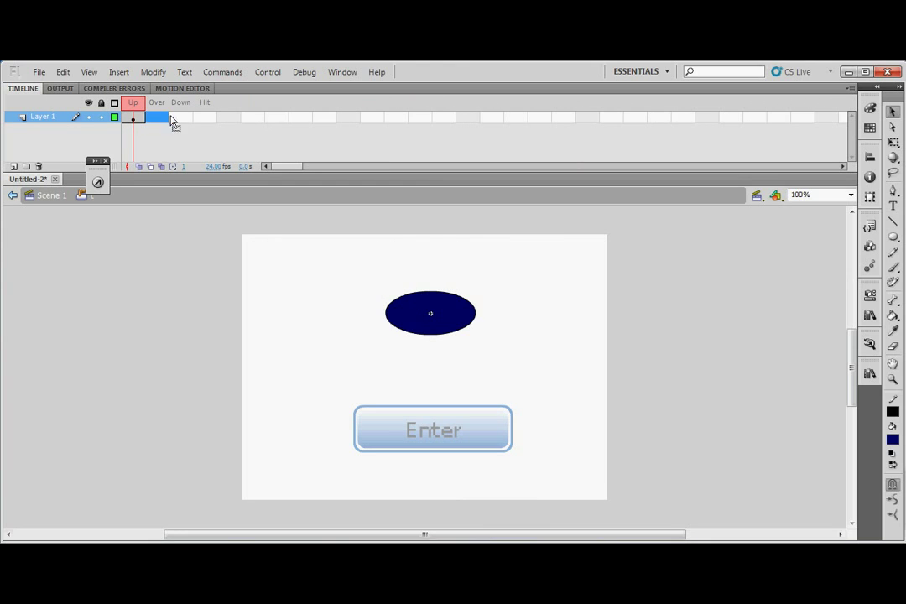
left_click(206, 120)
left_click(136, 117)
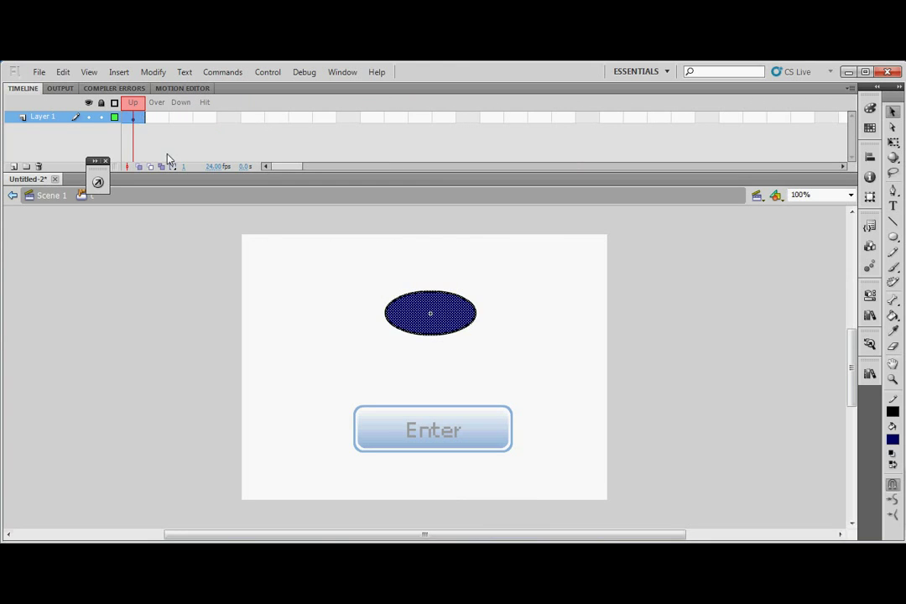
left_click(365, 310)
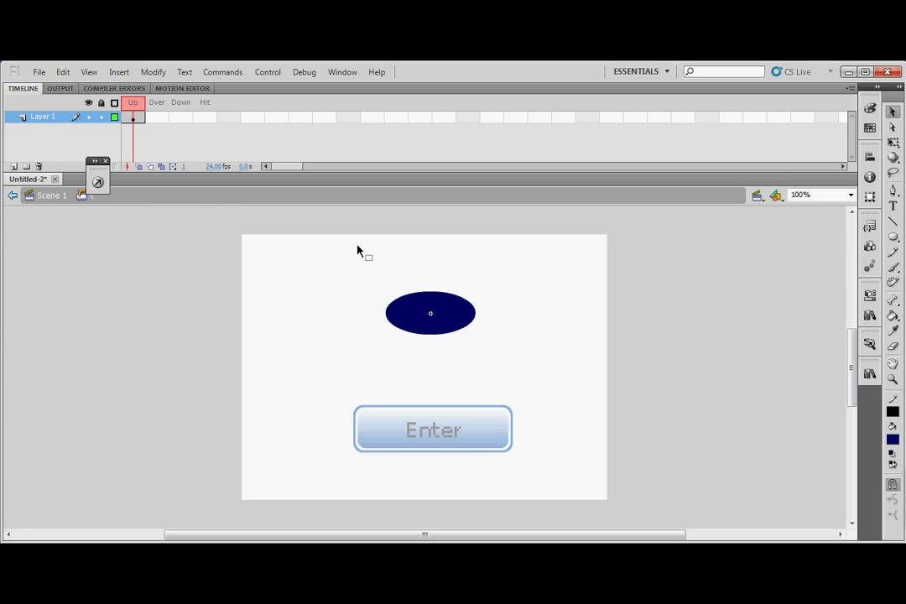
left_click(449, 316)
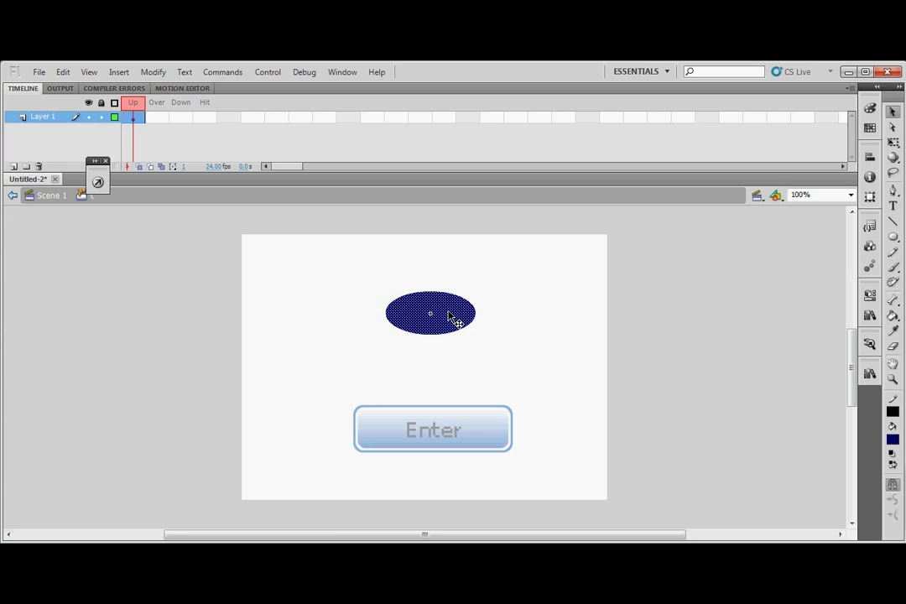
right_click(449, 316)
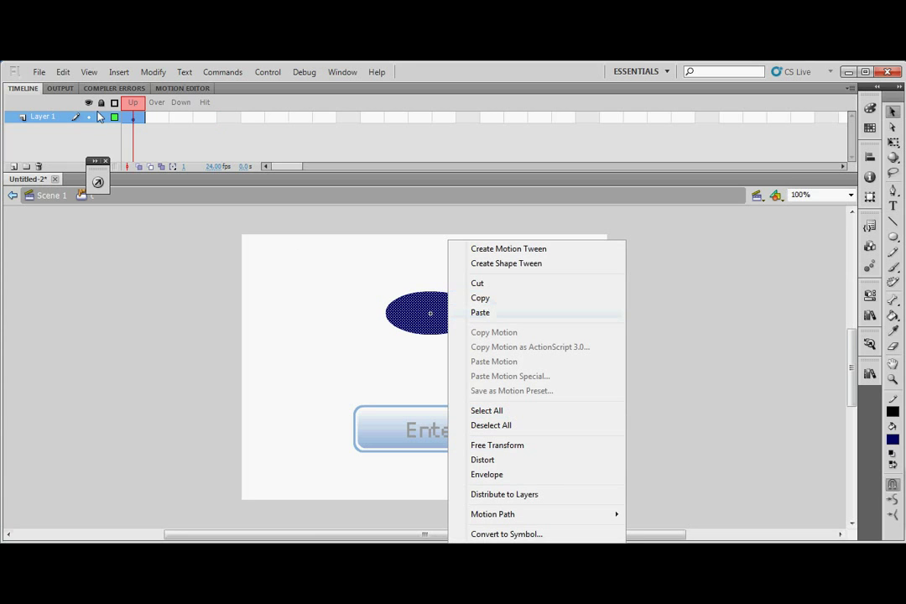
left_click(162, 120)
mouse_move(159, 119)
left_mouse_down()
mouse_move(203, 119)
mouse_move(169, 124)
left_mouse_up()
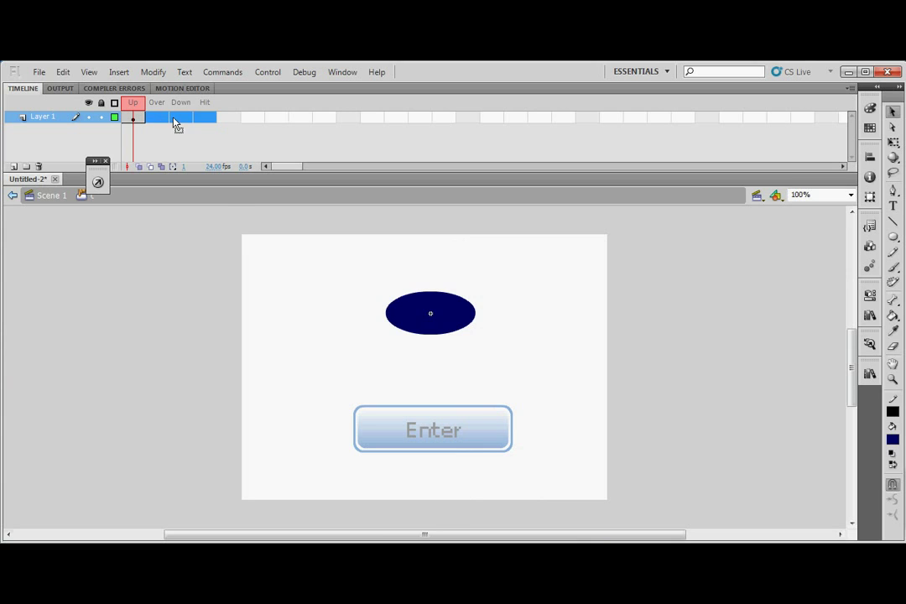
key("F6")
left_click(135, 118)
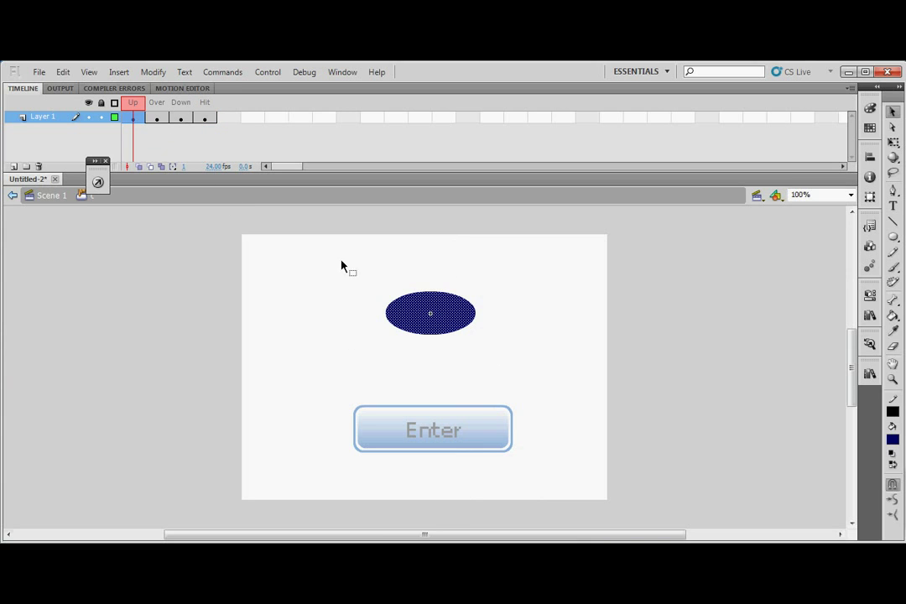
left_click(709, 443)
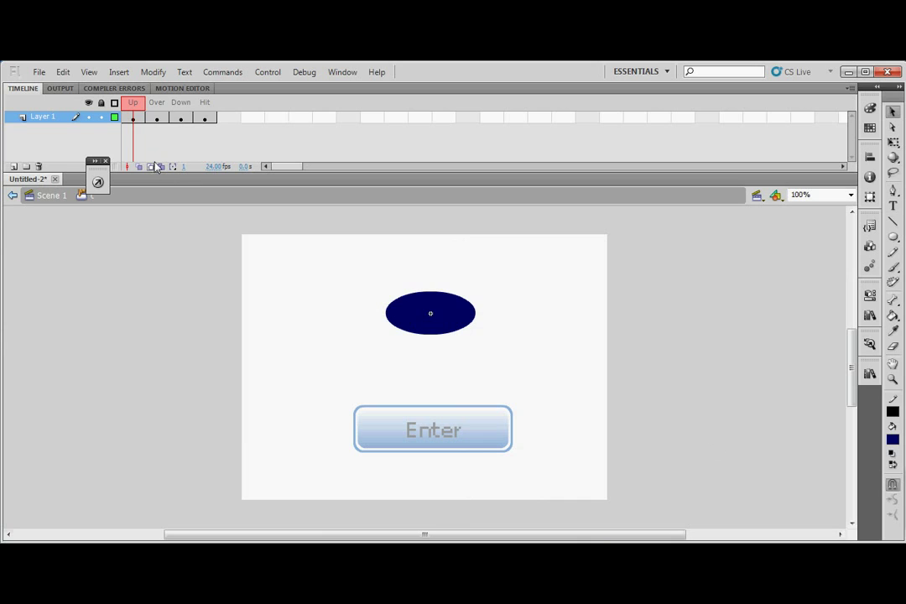
left_click(165, 121)
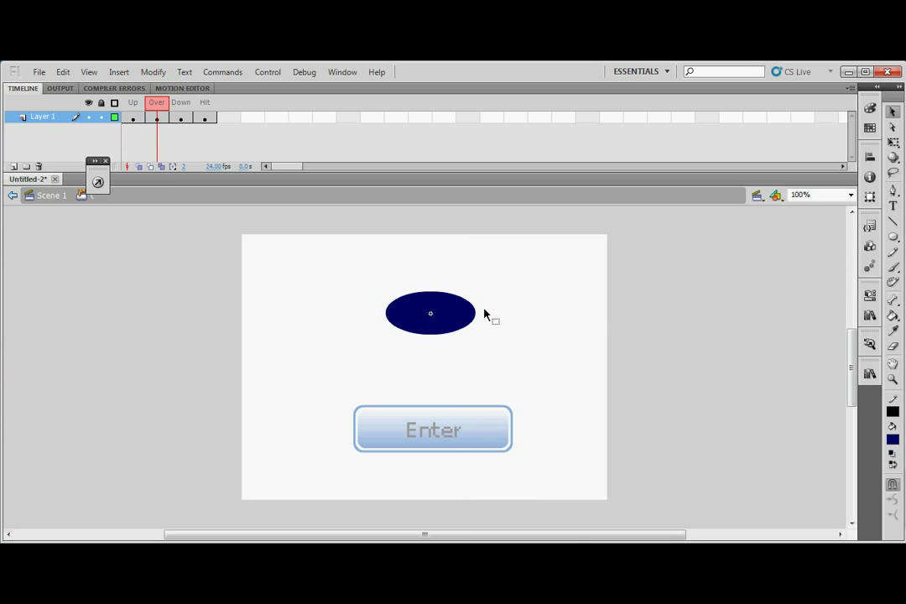
left_click(419, 306)
left_click(188, 121)
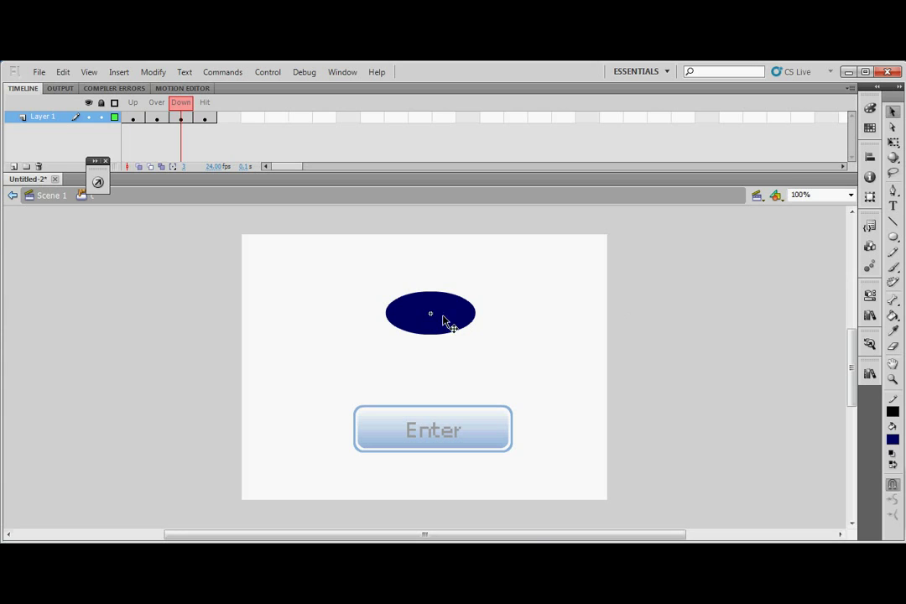
left_click(204, 119)
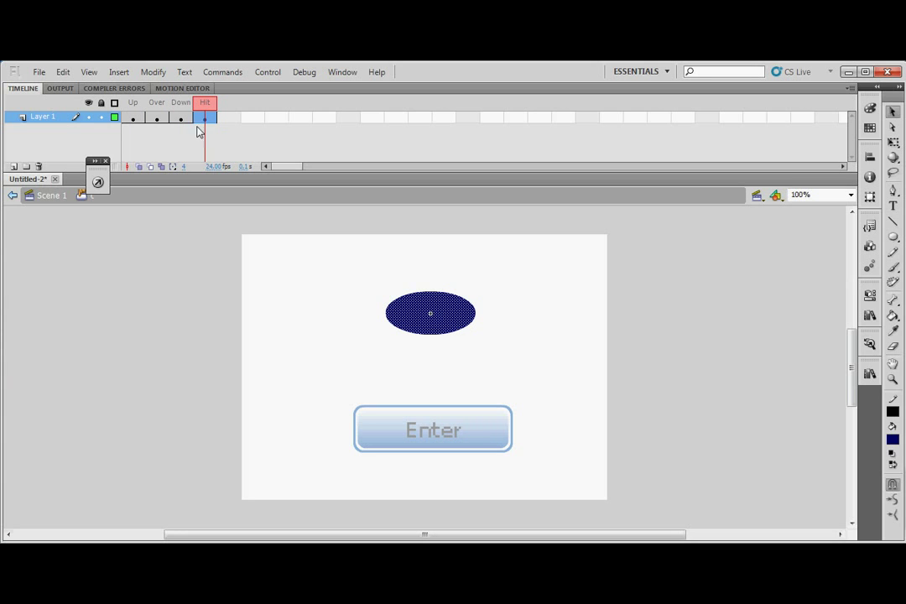
left_click(516, 323)
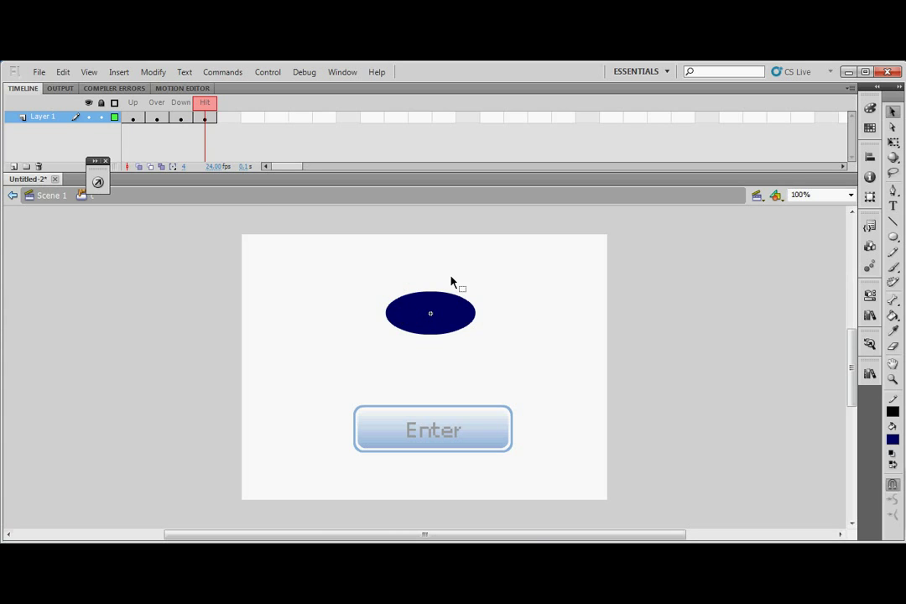
left_click(138, 118)
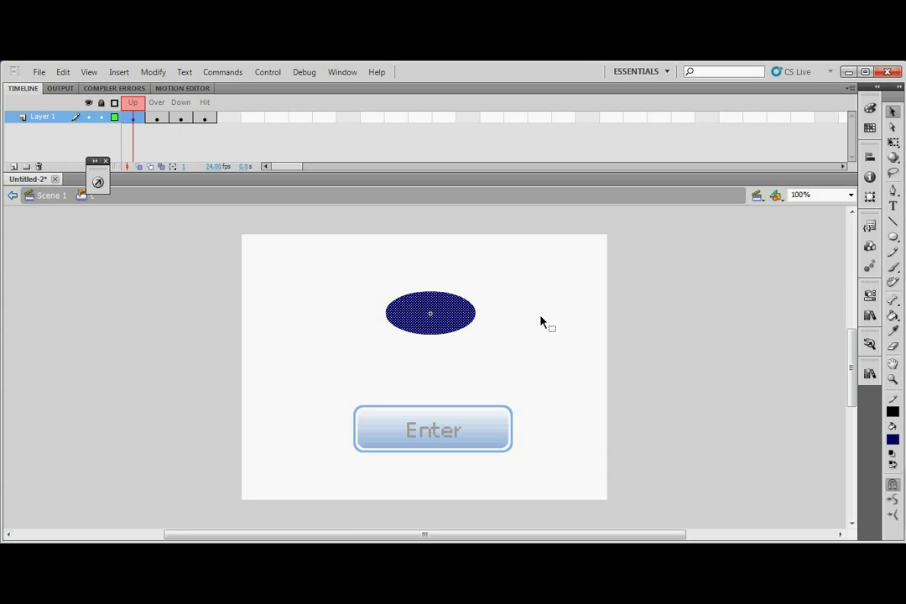
Fill the Up-state oval with yellow-green from the Fill Color swatches
left_click(893, 442)
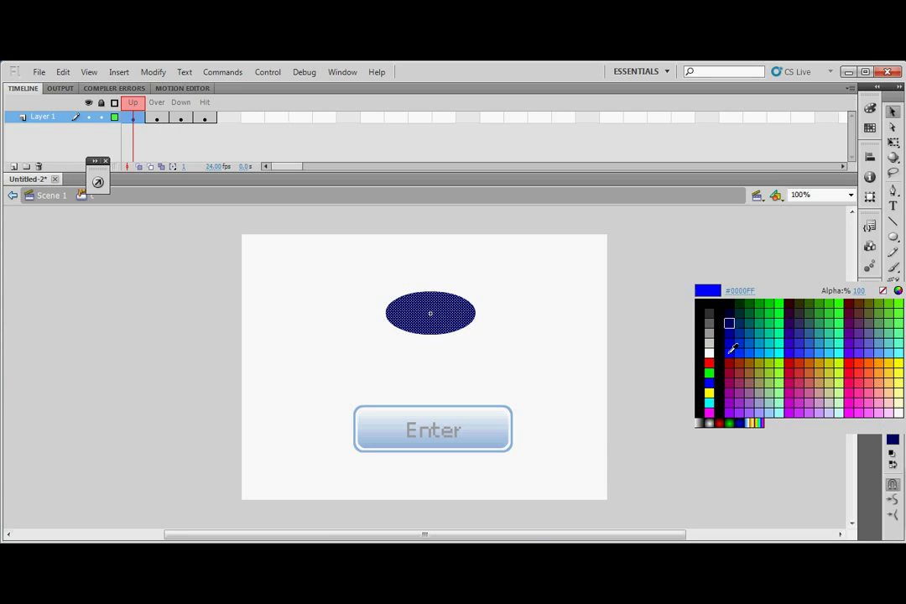
left_click(770, 359)
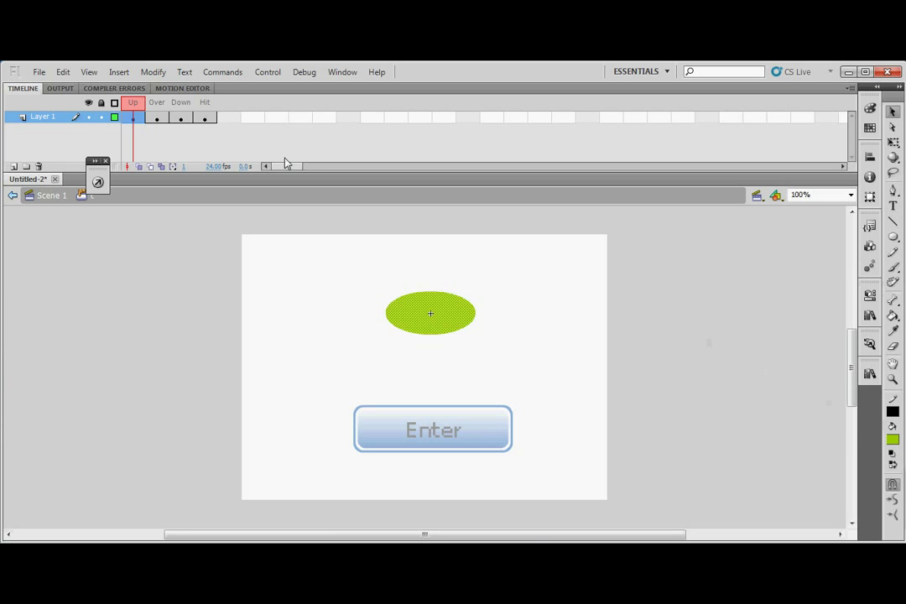
left_click(157, 118)
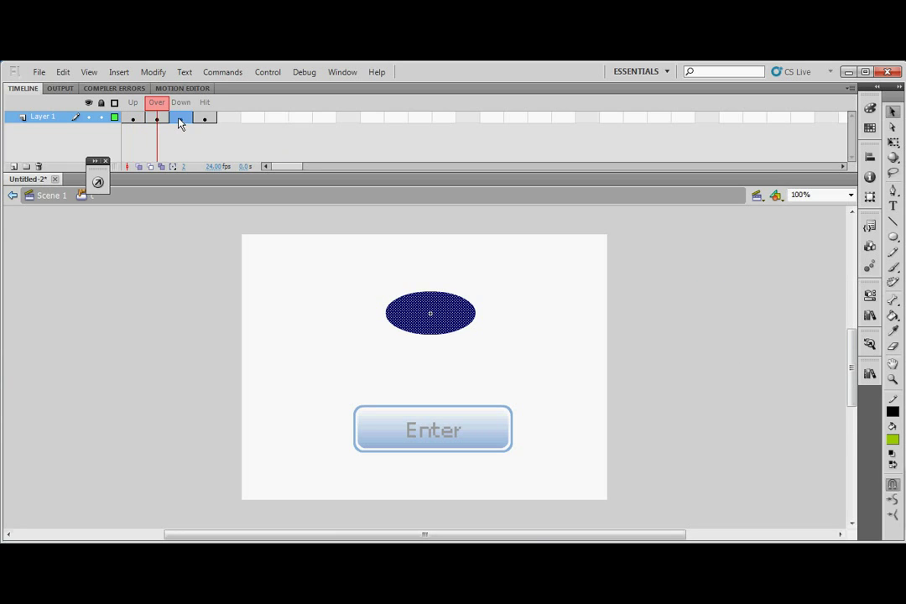
Fill the Down-state oval with red, leaving the Hit-state oval navy
left_click(179, 119)
left_click(893, 440)
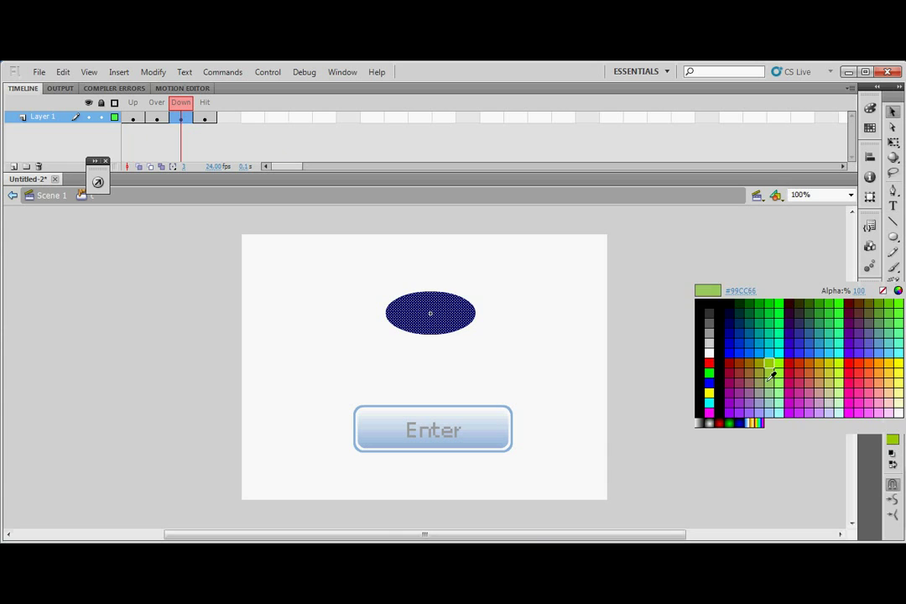
left_click(789, 369)
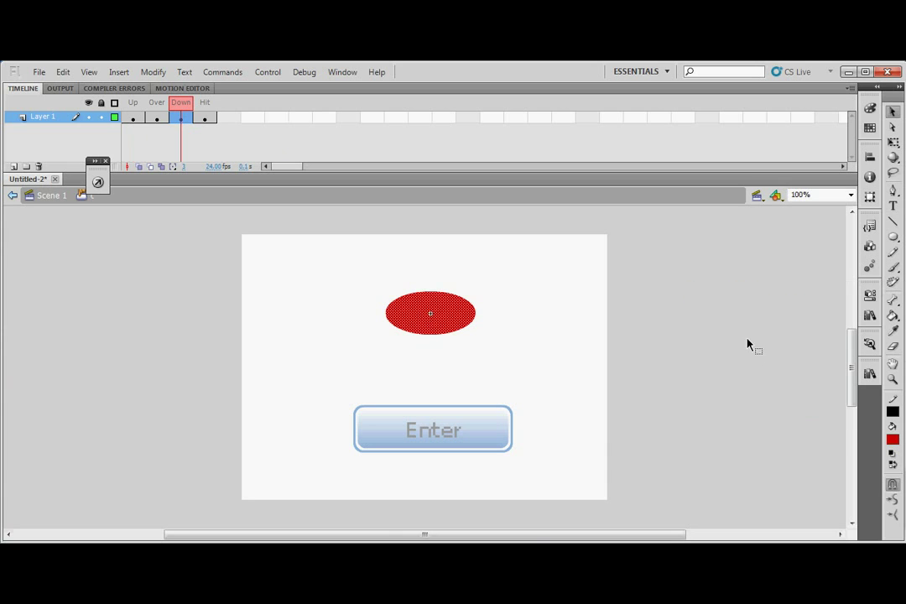
left_click(205, 118)
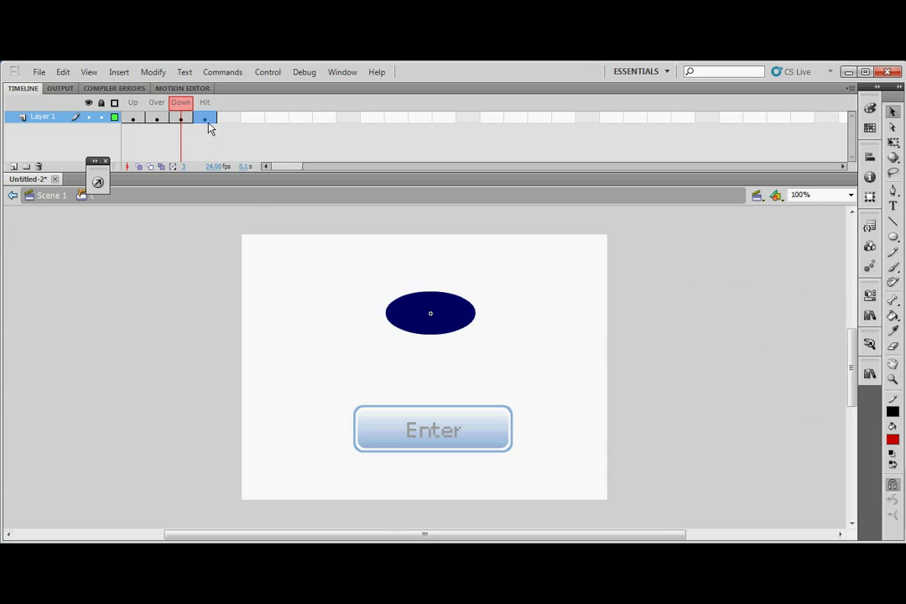
left_click(600, 359)
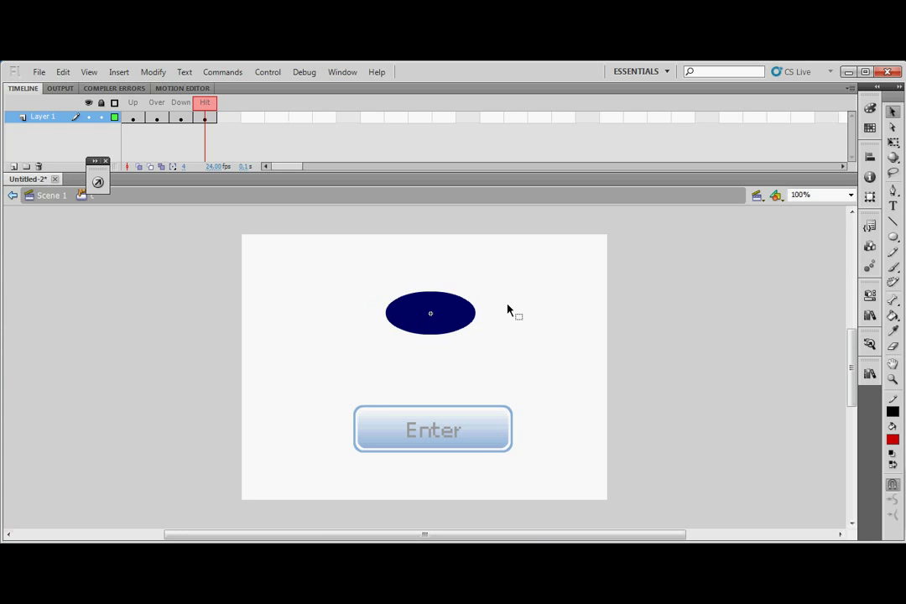
key("ctrl+Return")
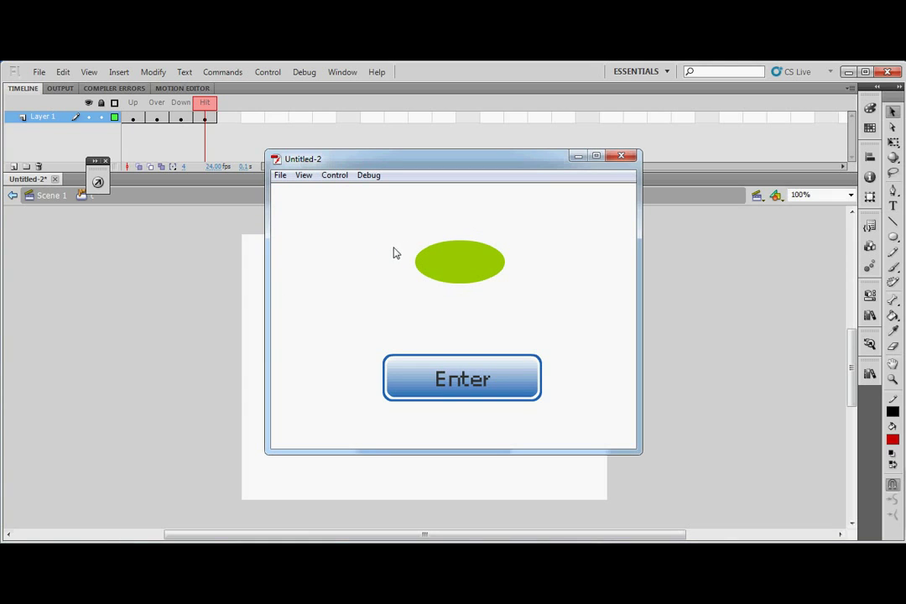
left_click(470, 269)
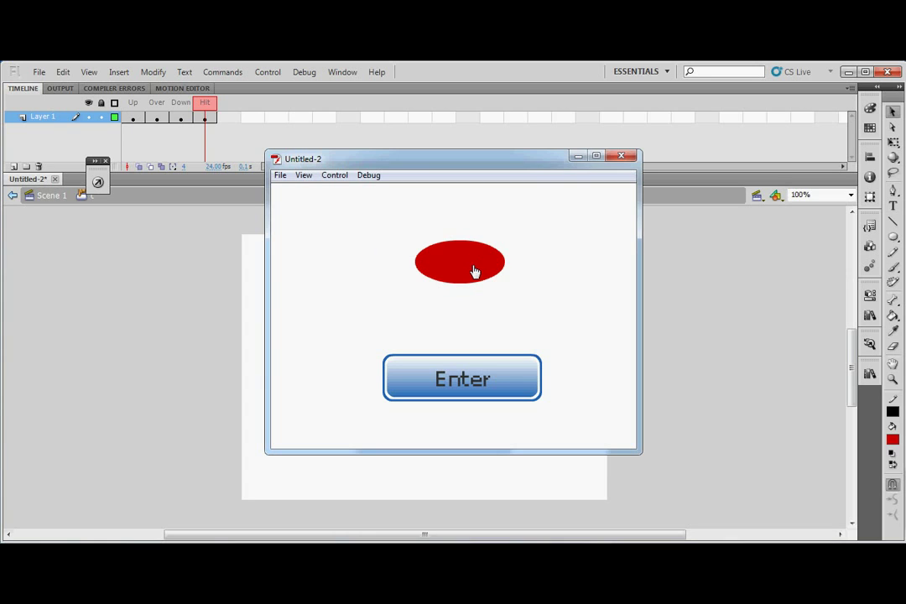
left_click(621, 157)
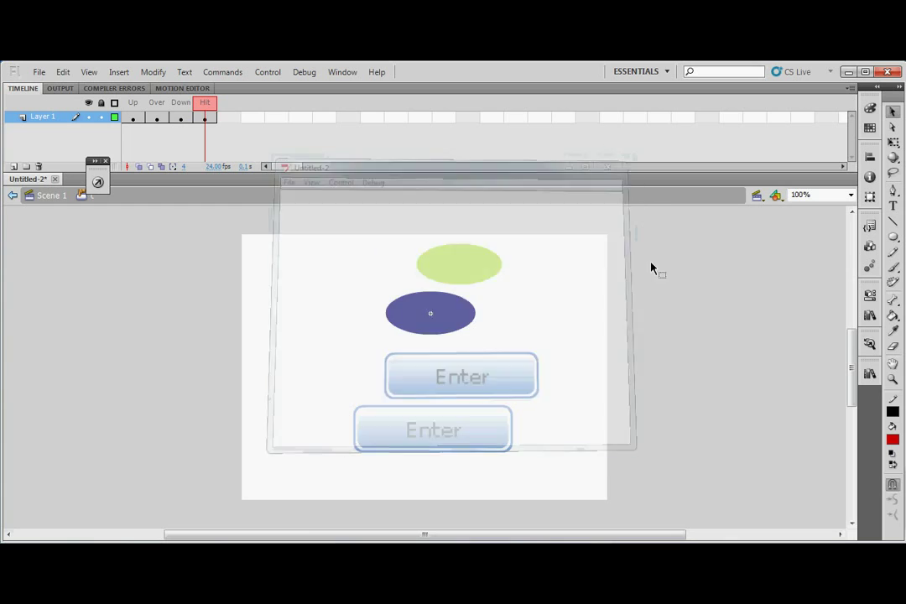
left_click(432, 317)
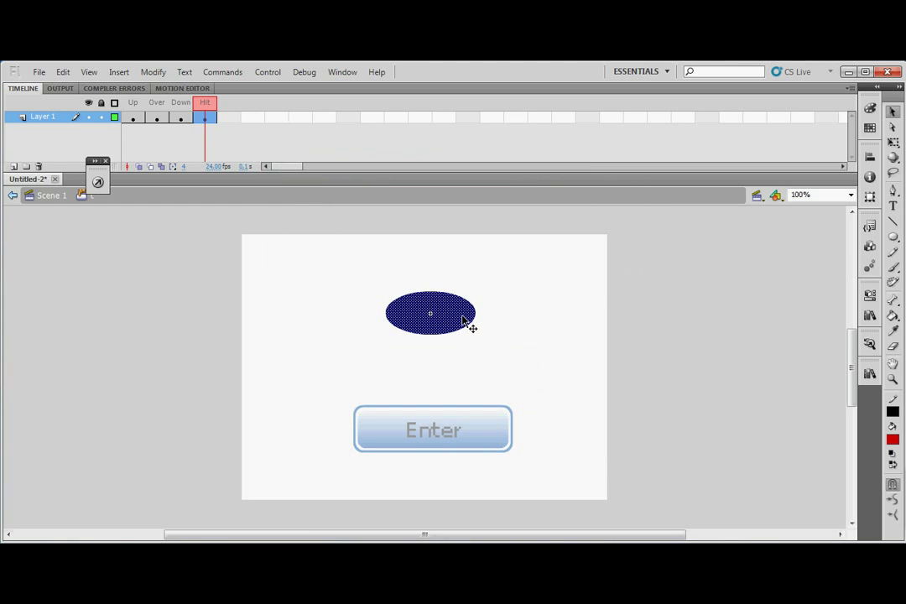
Scale up the Hit-state oval with Free Transform and re-centre it over the original
key("q")
left_click_drag(477, 292, 536, 259)
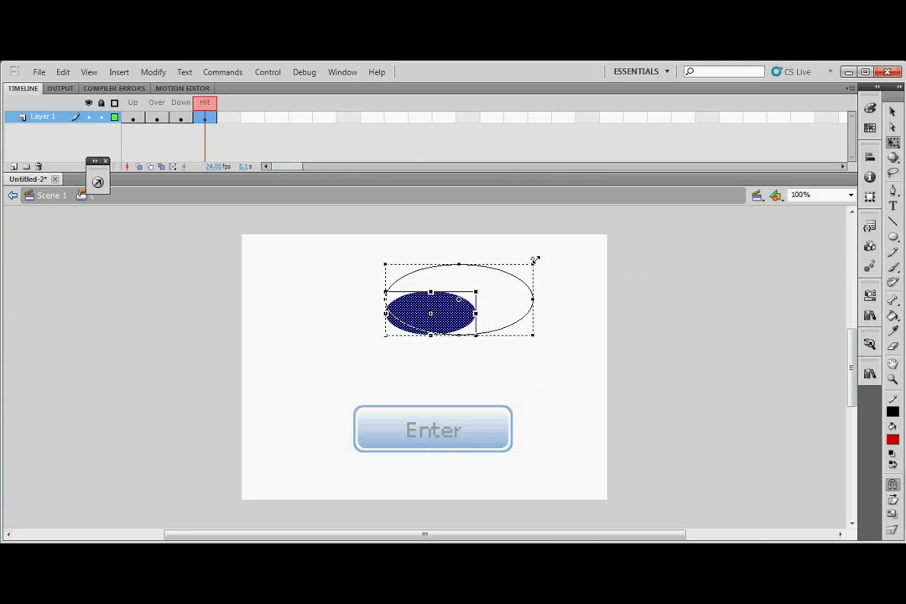
left_click_drag(503, 298, 475, 312)
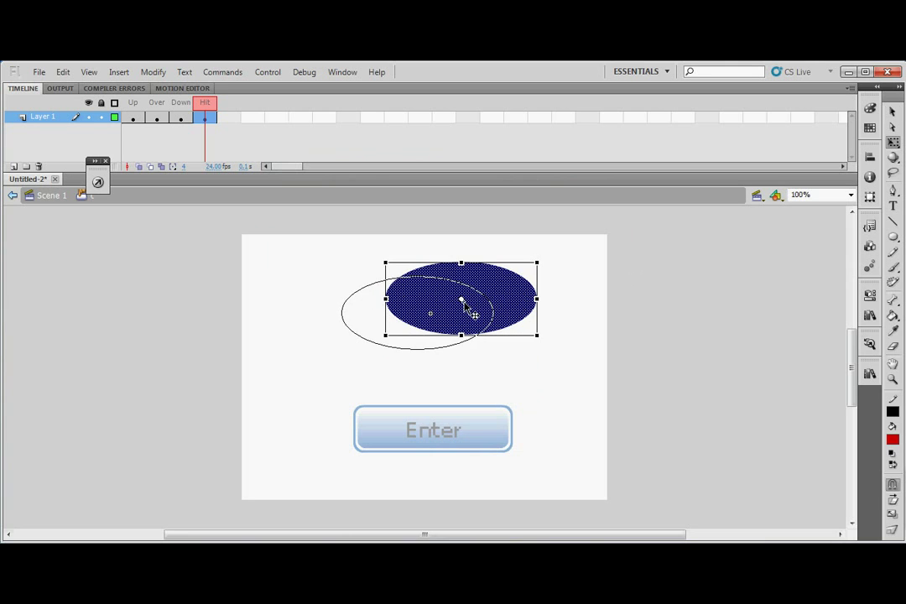
left_click(586, 302)
Test the movie to check the larger hit area, then close the player
key("ctrl+Return")
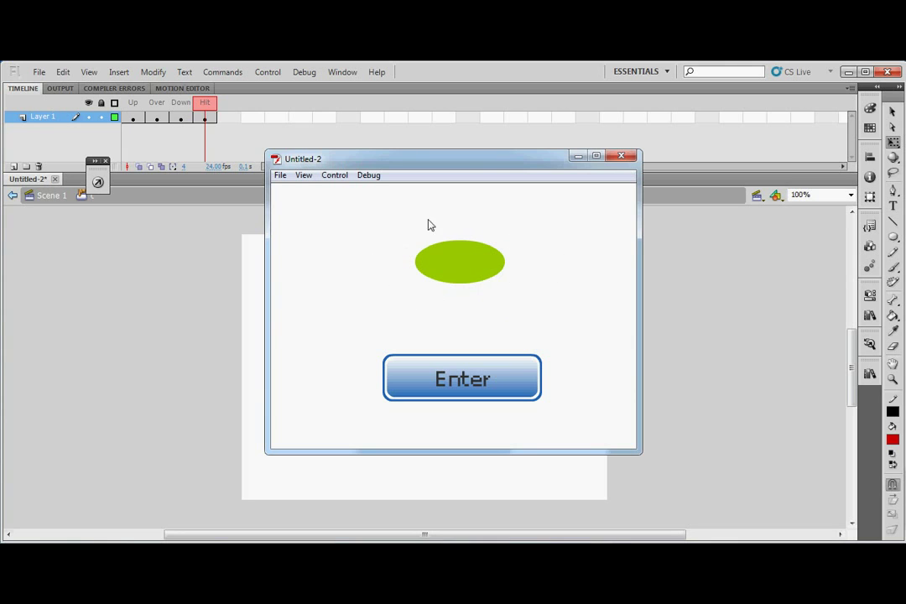
left_click(621, 156)
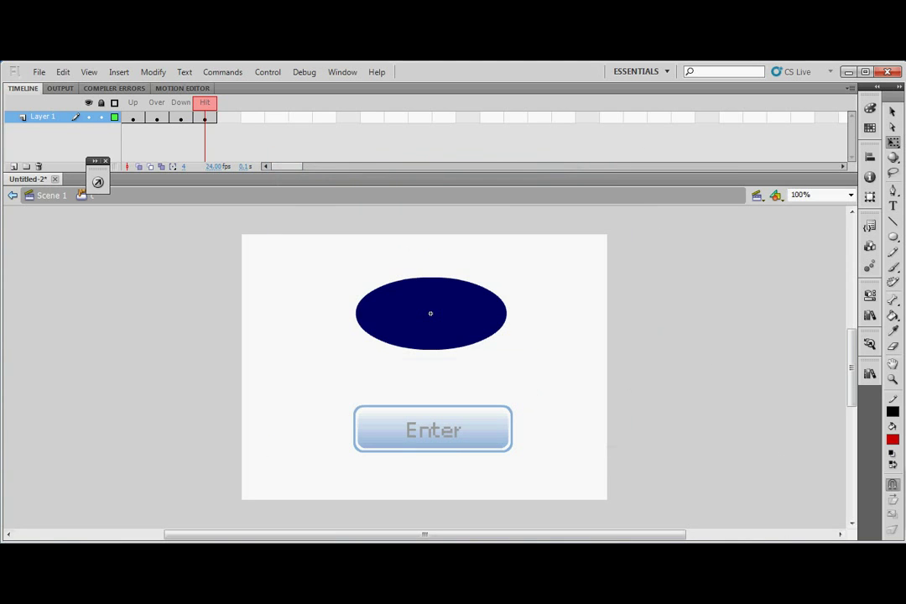
left_click(785, 544)
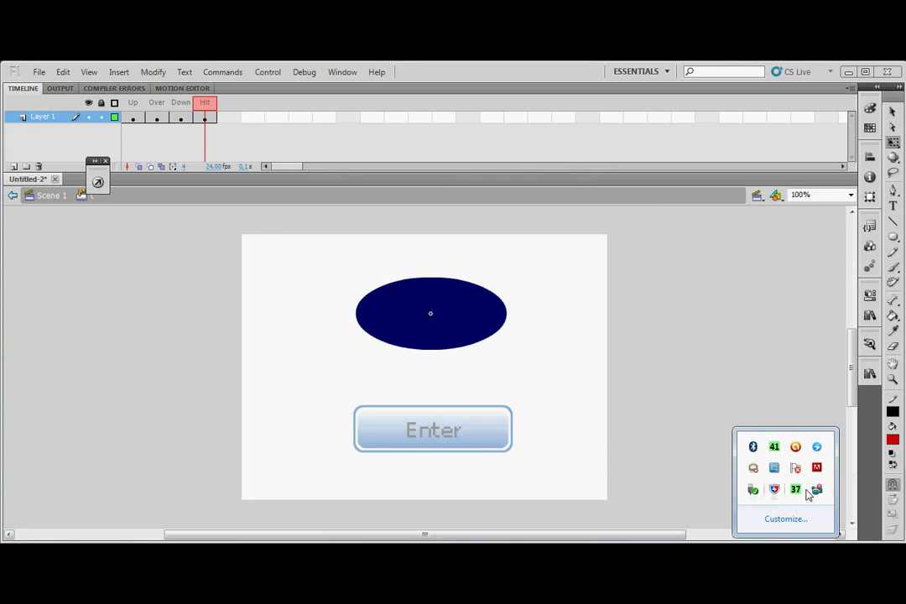